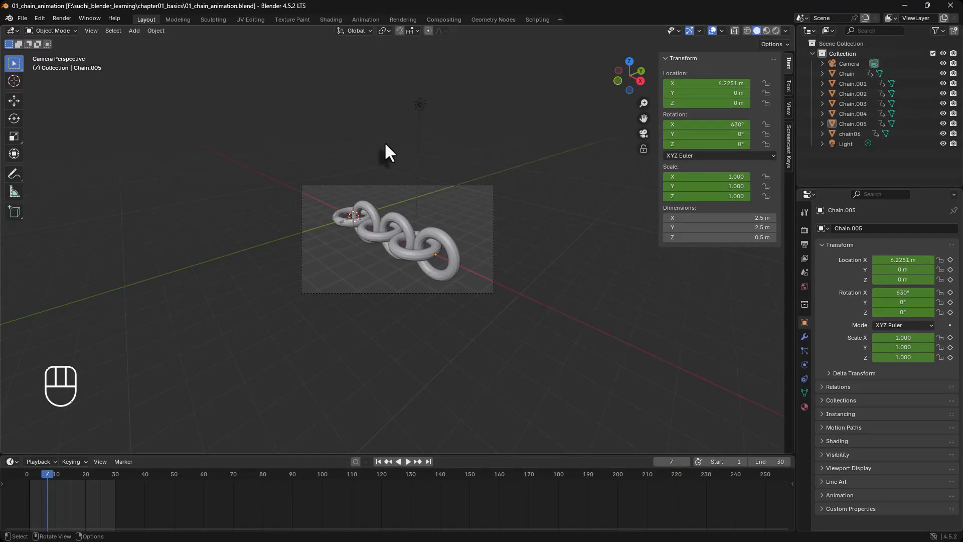
Step: Toggle the camera view and compare the Layout workspace with the Modeling workspace and its Edit Mode
{"action": "key", "text": "KP_0"}
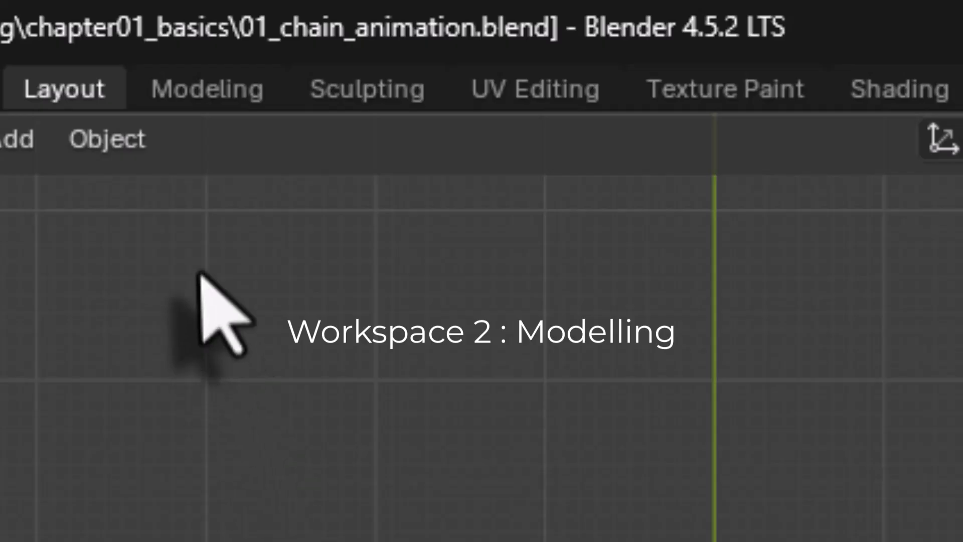
{"action": "left_click", "coordinate": [217, 105]}
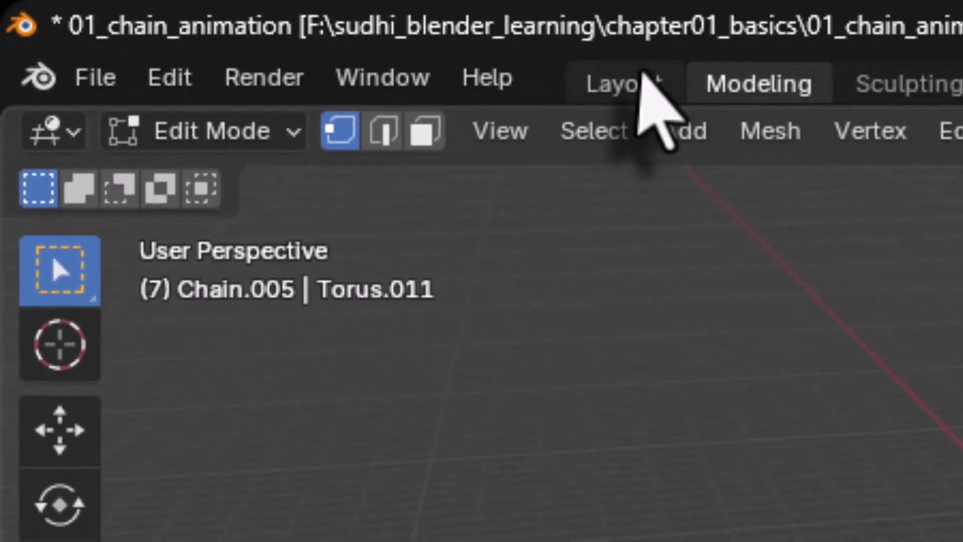
{"action": "left_click", "coordinate": [629, 75]}
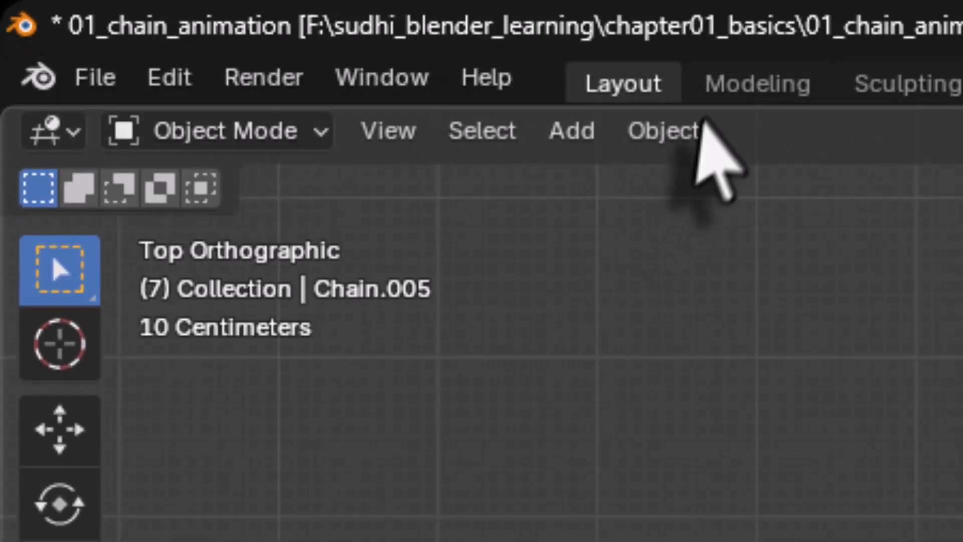
{"action": "left_click", "coordinate": [718, 86]}
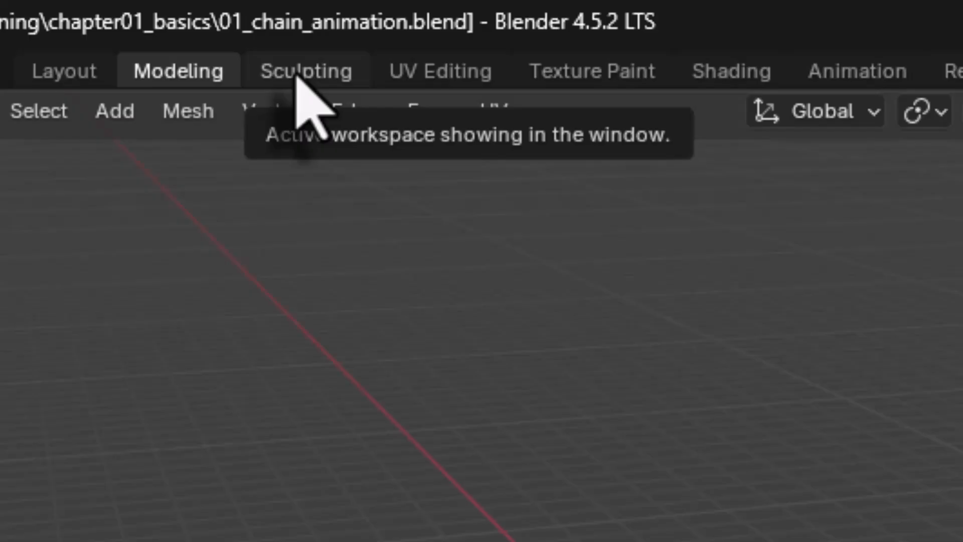
Step: Switch to the Sculpting workspace and check its interaction mode options
{"action": "left_click", "coordinate": [298, 75]}
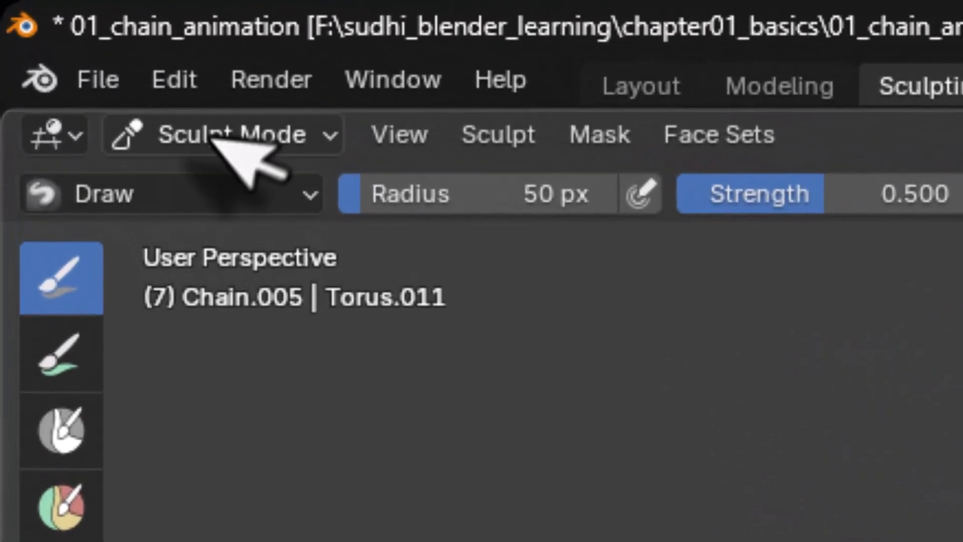
{"action": "left_click", "coordinate": [52, 35]}
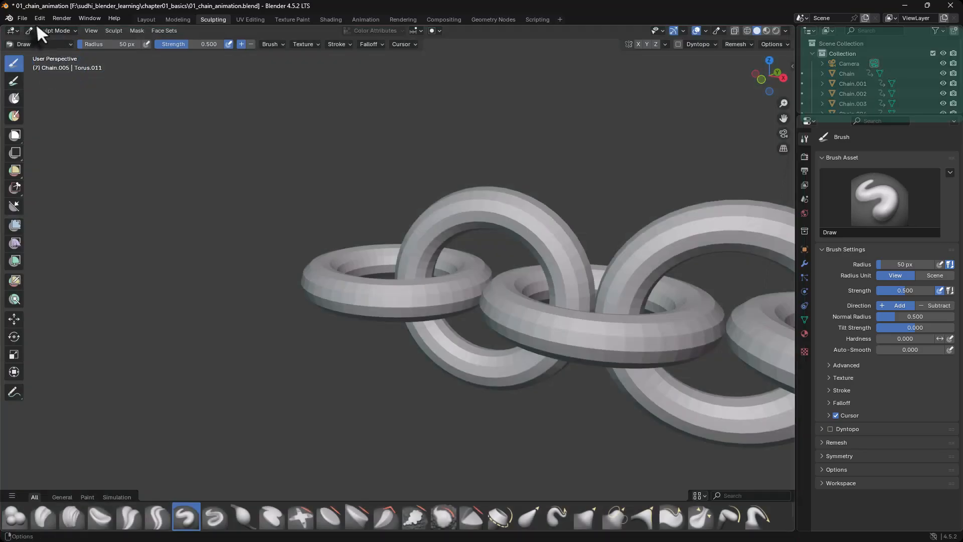
{"action": "left_click", "coordinate": [46, 30]}
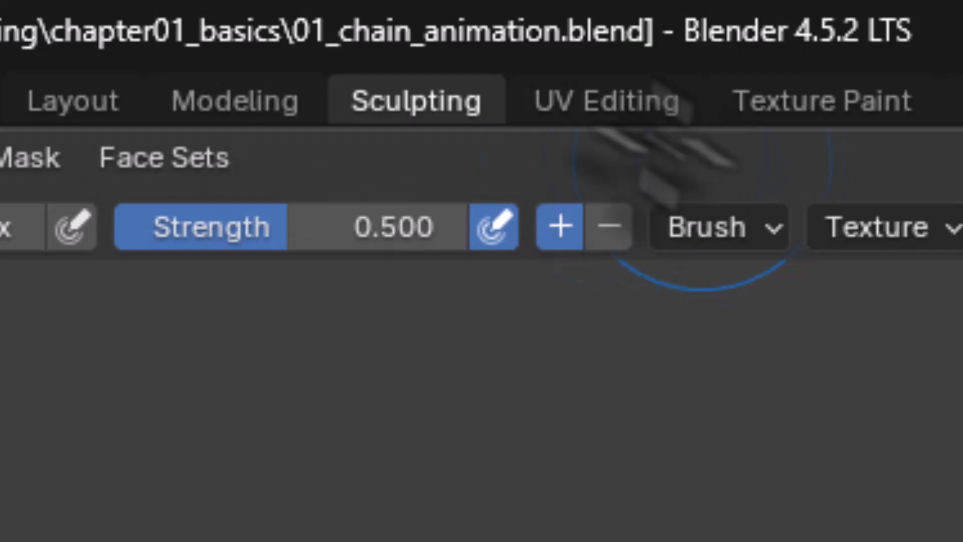
Step: View the UV Editing, Texture Paint and Shading workspaces in turn
{"action": "left_click", "coordinate": [610, 118]}
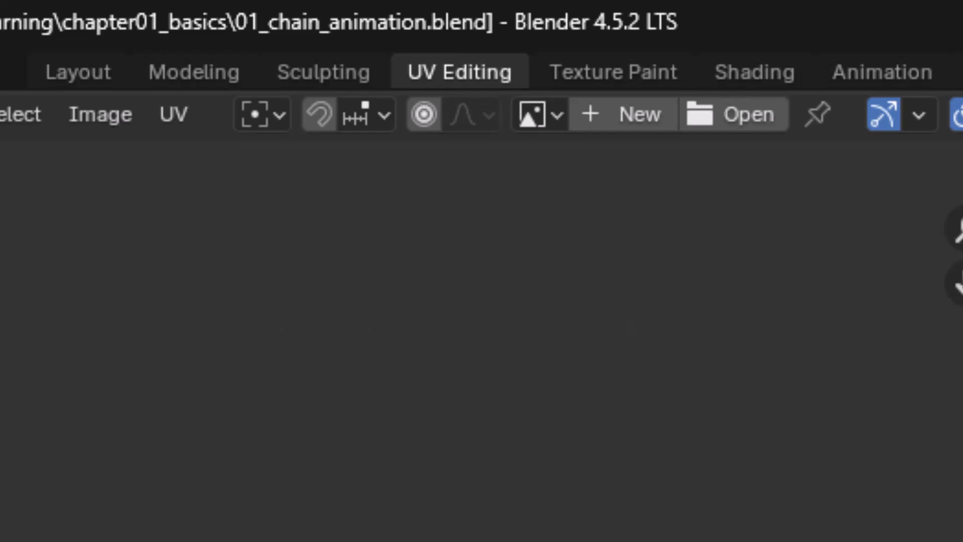
{"action": "left_click", "coordinate": [613, 74]}
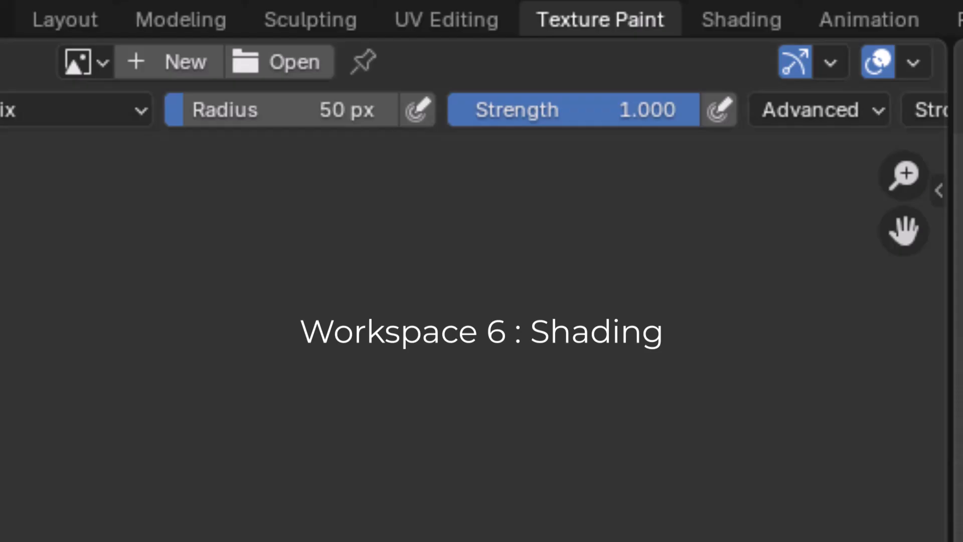
{"action": "left_click", "coordinate": [738, 19]}
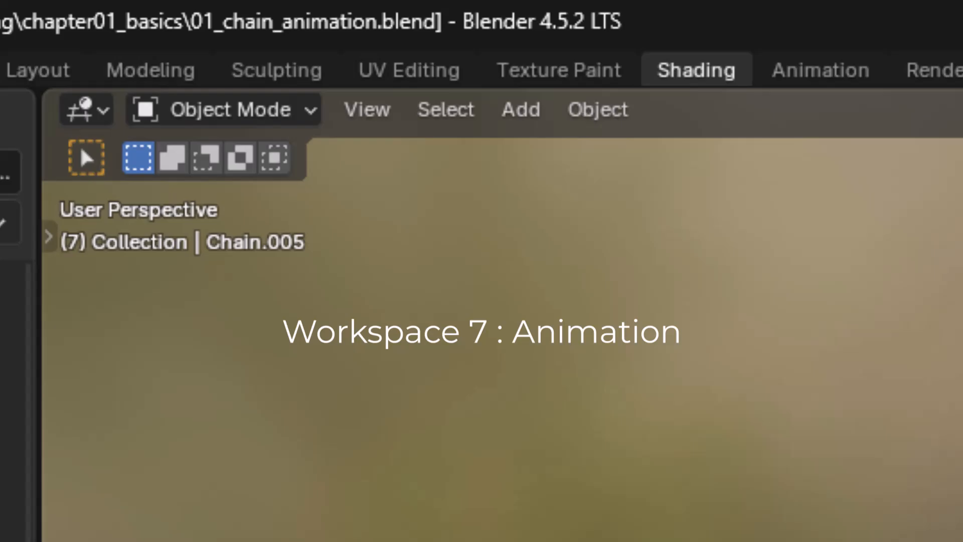
Step: View the Animation, Rendering, Compositing, Geometry Nodes and Scripting workspaces one after another
{"action": "left_click", "coordinate": [786, 76]}
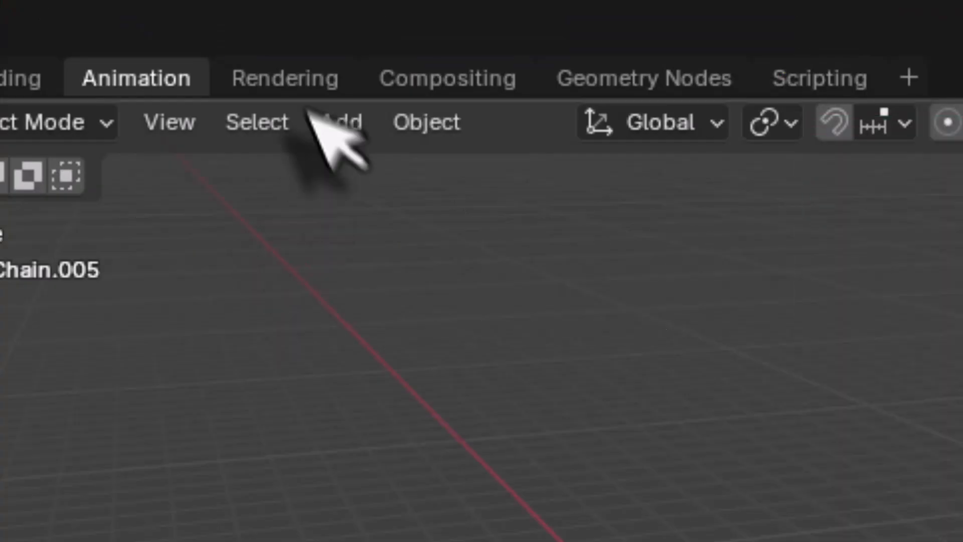
{"action": "left_click", "coordinate": [301, 86]}
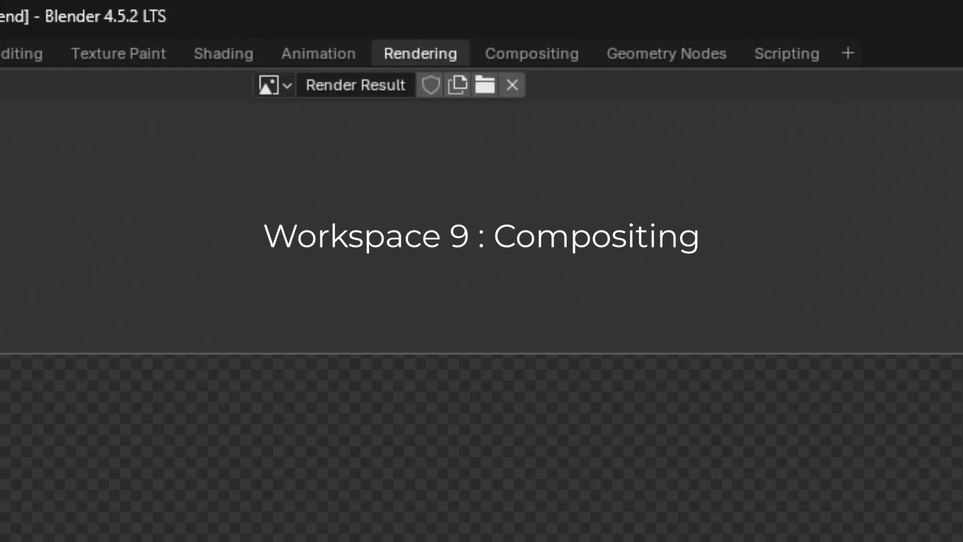
{"action": "left_click", "coordinate": [546, 54]}
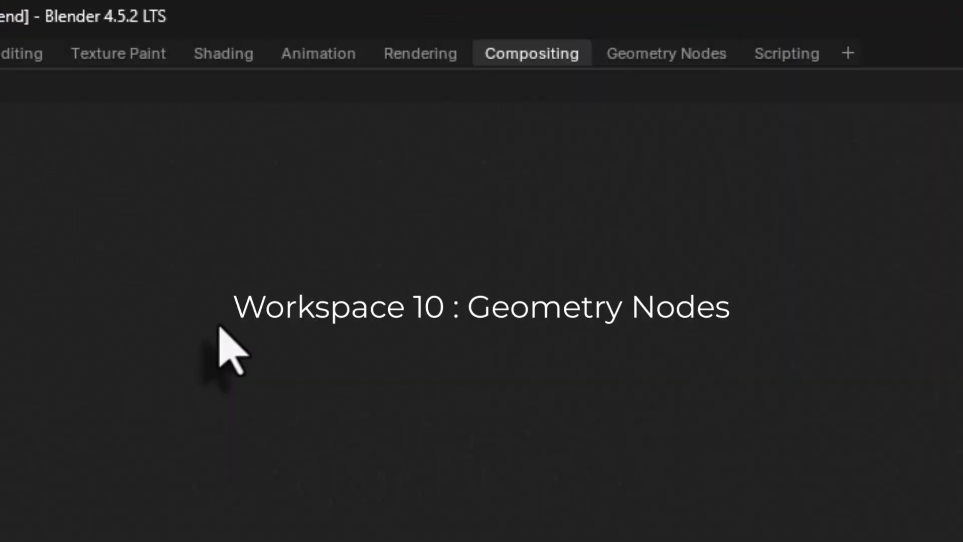
{"action": "left_click", "coordinate": [673, 52]}
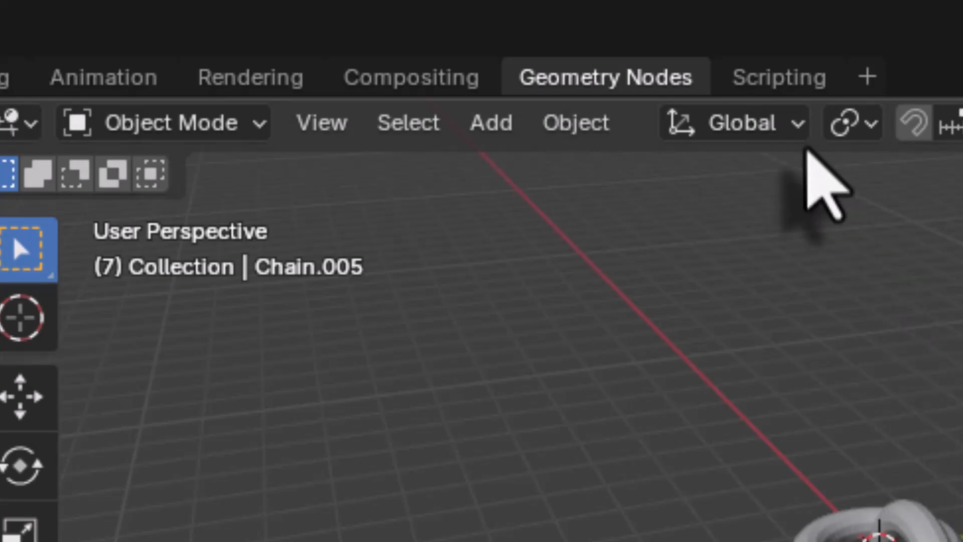
{"action": "left_click", "coordinate": [800, 78]}
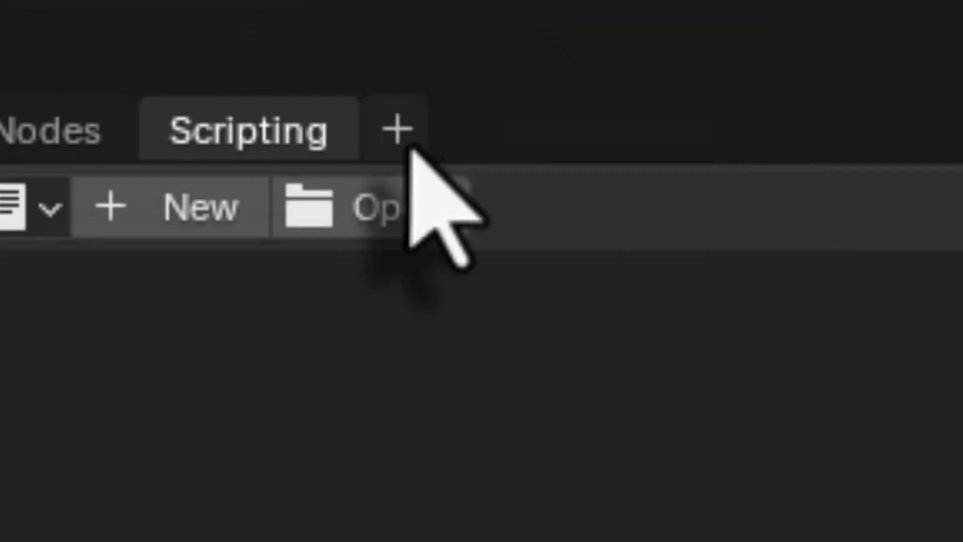
Step: Examine the workspace presets that can be added under General, 2D Animation, Sculpting, VFX and Video Editing
{"action": "left_click", "coordinate": [561, 21]}
{"action": "mouse_move", "coordinate": [369, 65]}
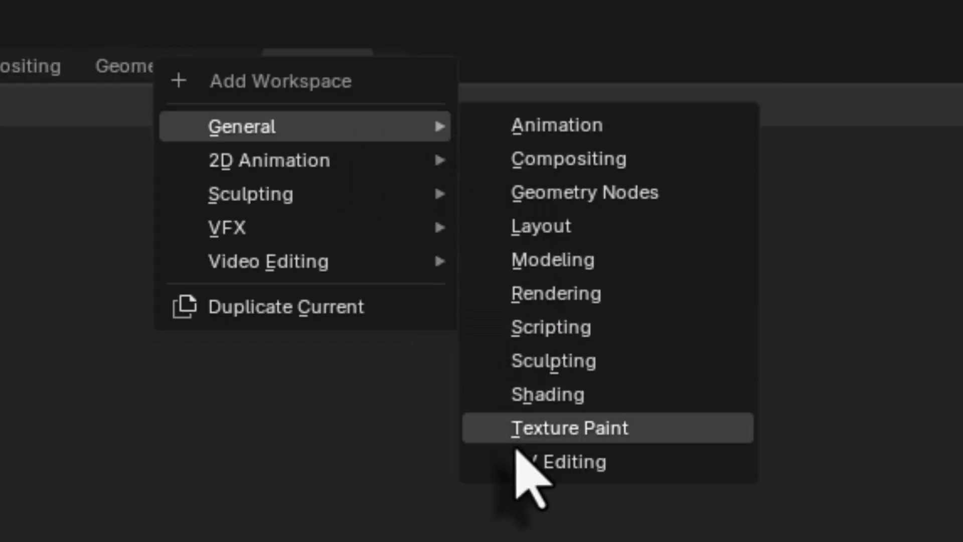
{"action": "mouse_move", "coordinate": [365, 159]}
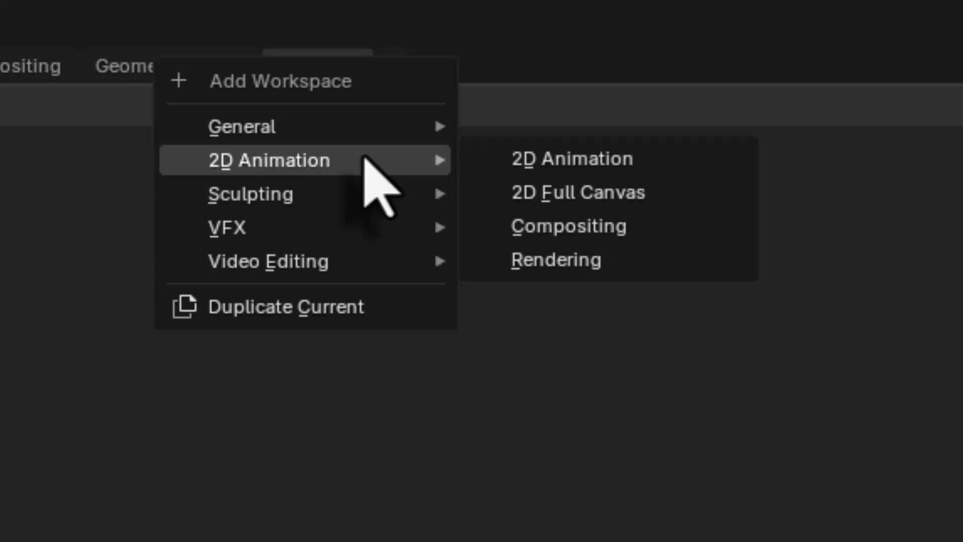
{"action": "mouse_move", "coordinate": [357, 193]}
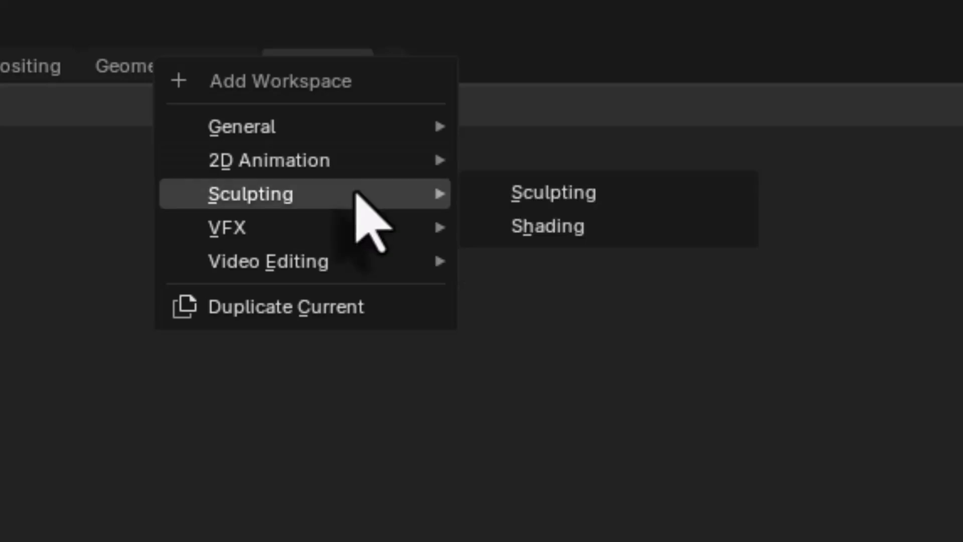
{"action": "mouse_move", "coordinate": [342, 223]}
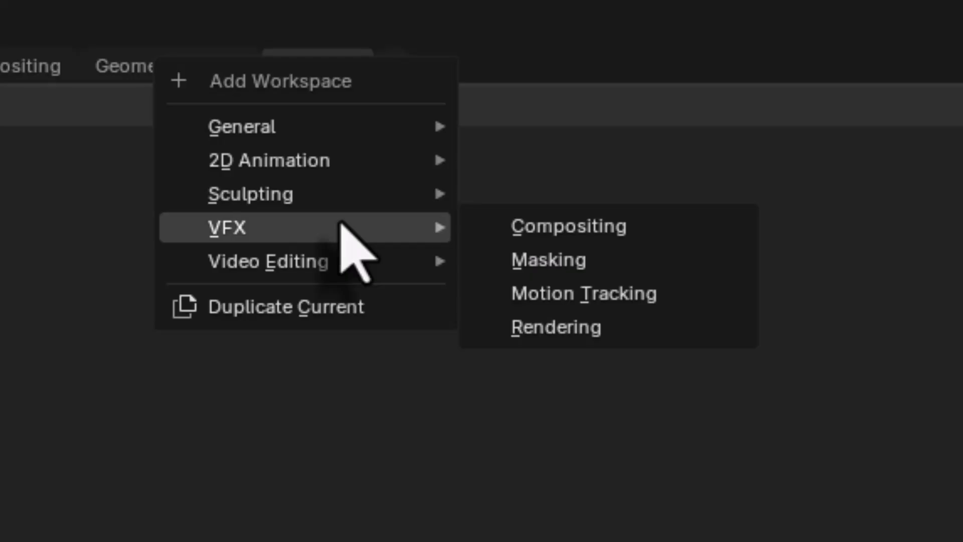
{"action": "mouse_move", "coordinate": [336, 259]}
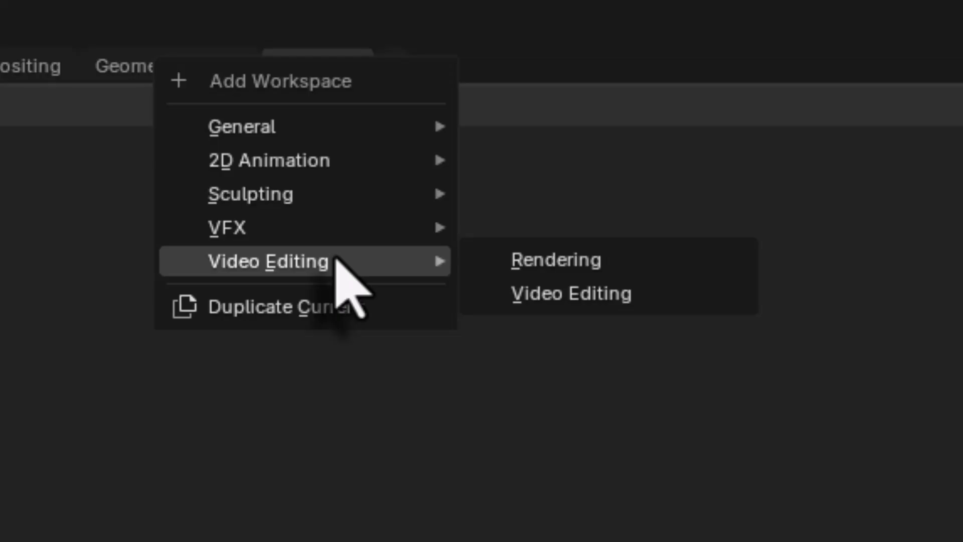
{"action": "left_click_drag", "start_coordinate": [388, 69], "coordinate": [372, 69]}
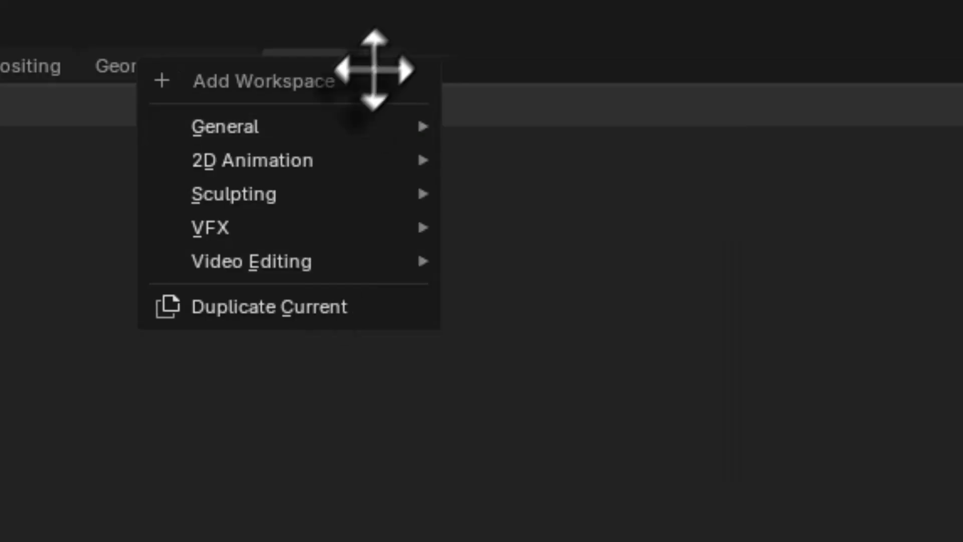
{"action": "mouse_move", "coordinate": [332, 151]}
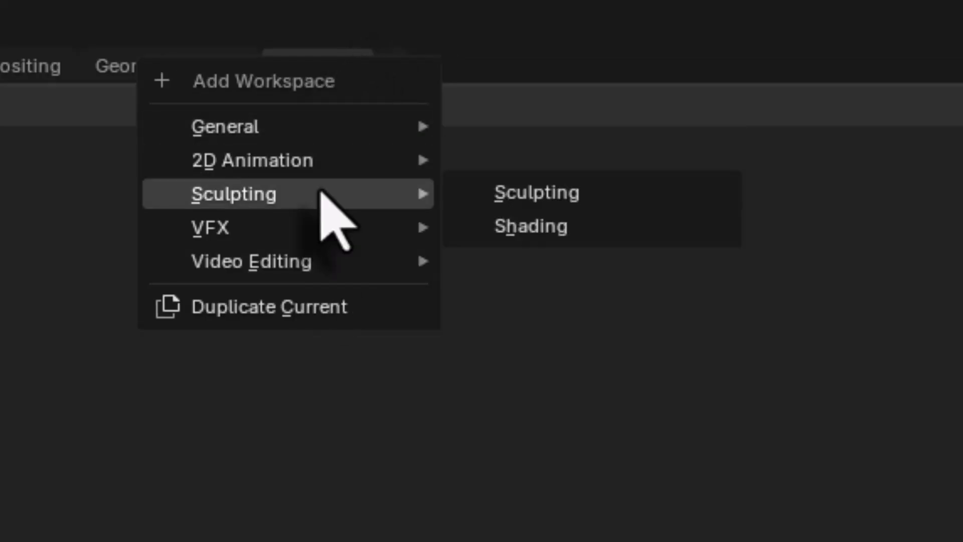
{"action": "mouse_move", "coordinate": [308, 234]}
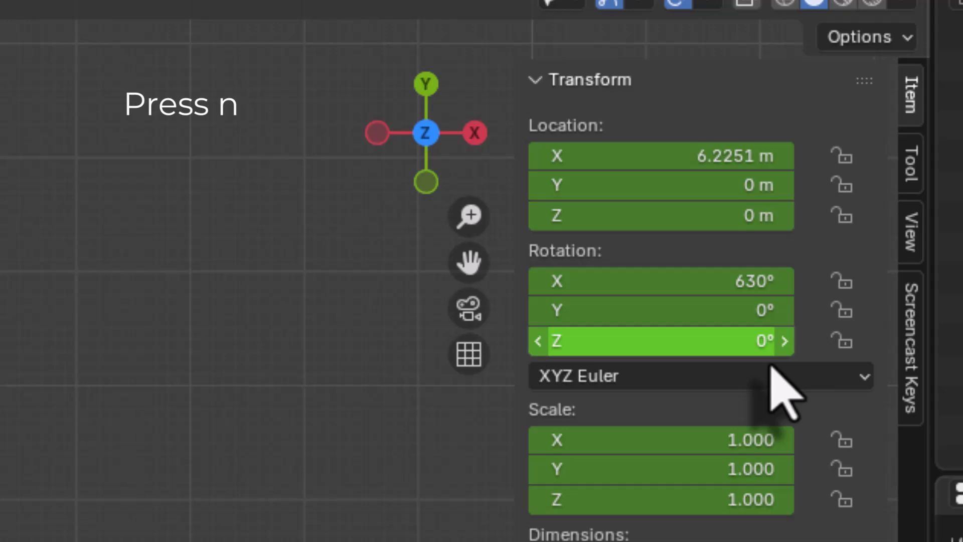
Step: Switch the Screencast Keys display off and back on, and hide the viewport's sidebar
{"action": "left_click", "coordinate": [910, 379]}
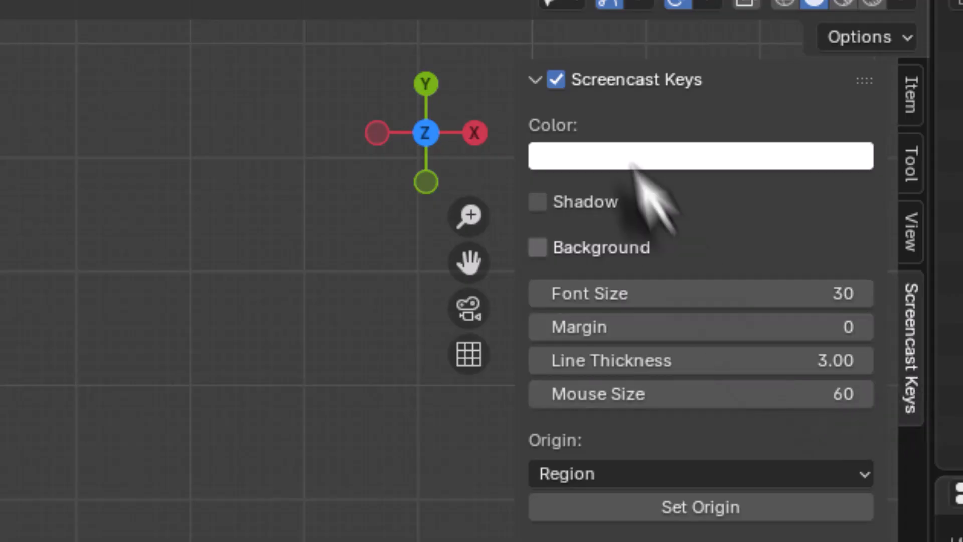
{"action": "left_click", "coordinate": [556, 79]}
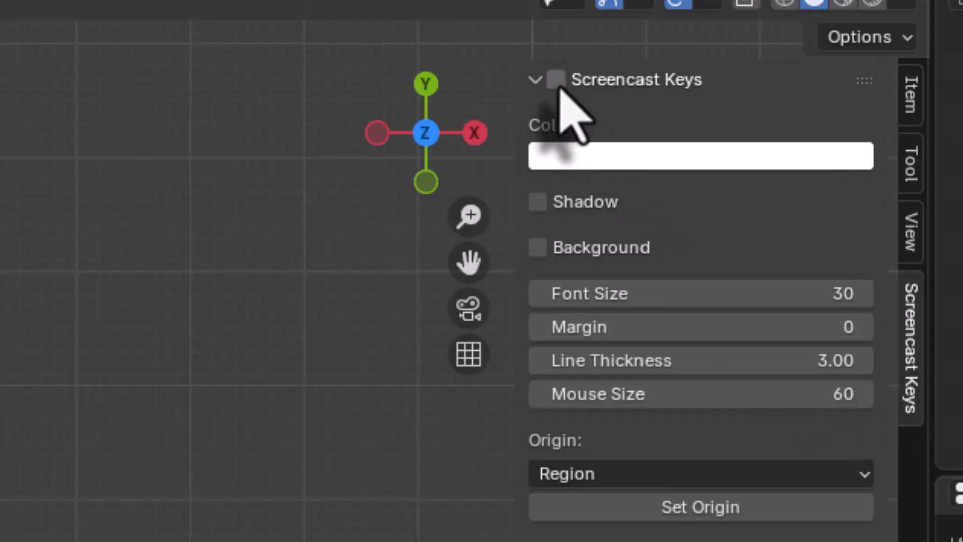
{"action": "left_click", "coordinate": [556, 79]}
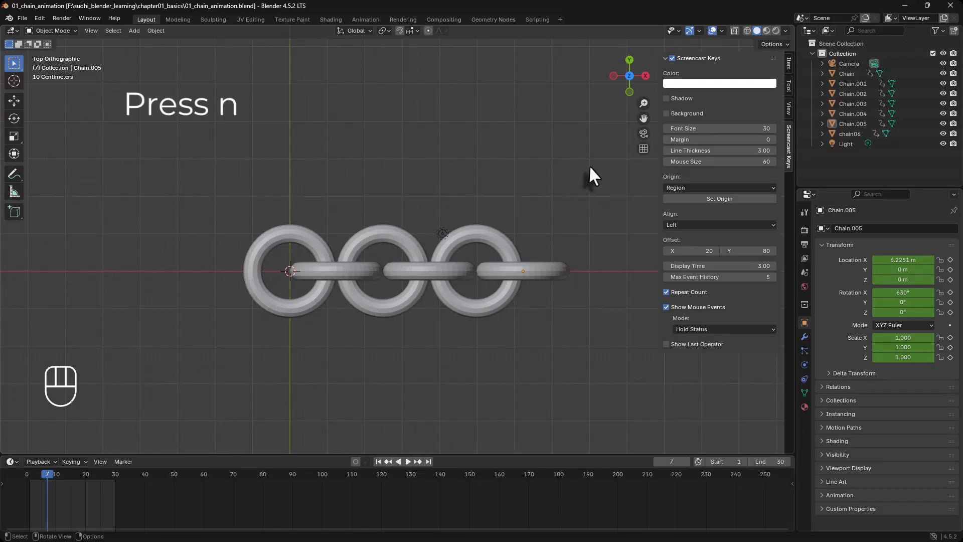
{"action": "key", "text": "n"}
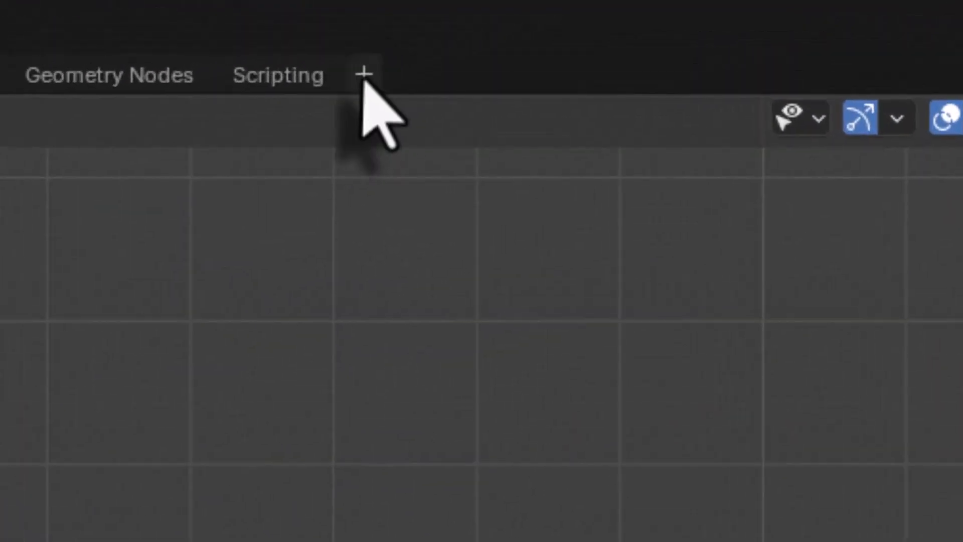
Step: Duplicate the Layout workspace and rename the copy with a personal name
{"action": "left_click", "coordinate": [559, 19]}
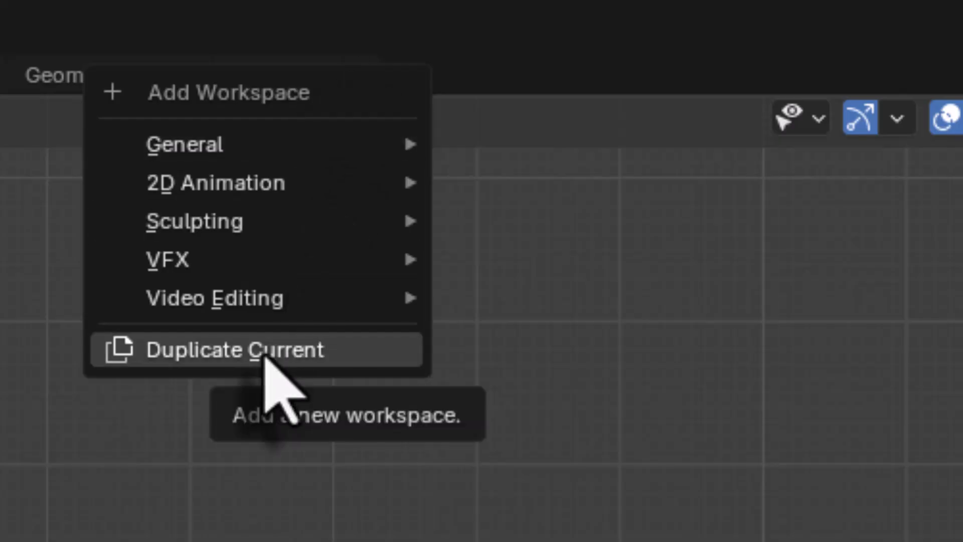
{"action": "left_click", "coordinate": [265, 354]}
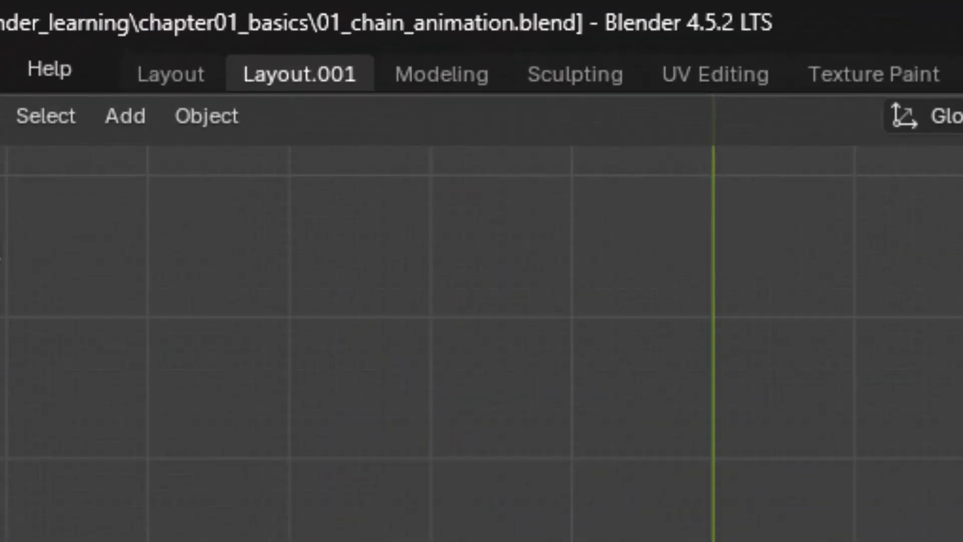
{"action": "double_click", "coordinate": [187, 21]}
{"action": "key", "text": "ctrl+a"}
{"action": "type", "text": "sathvick"}
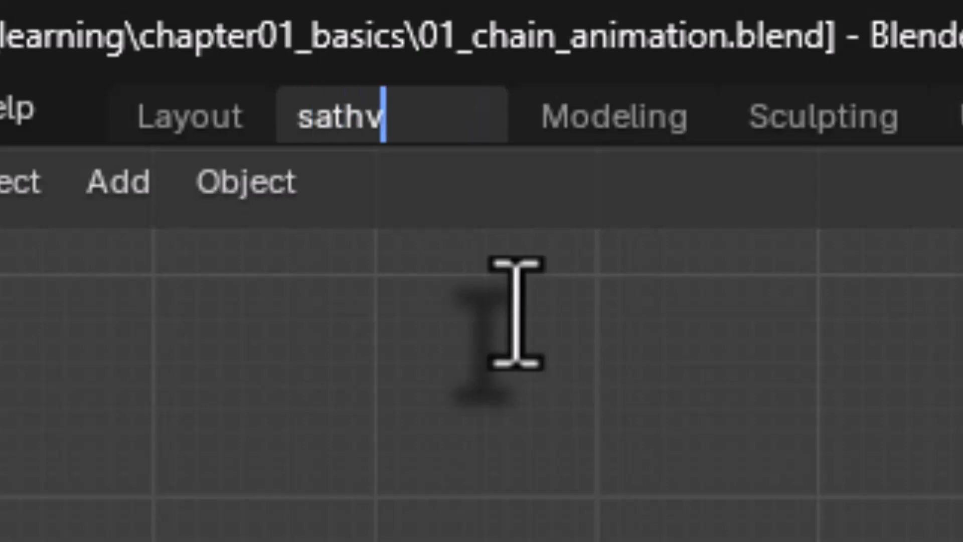
{"action": "key", "text": "Return"}
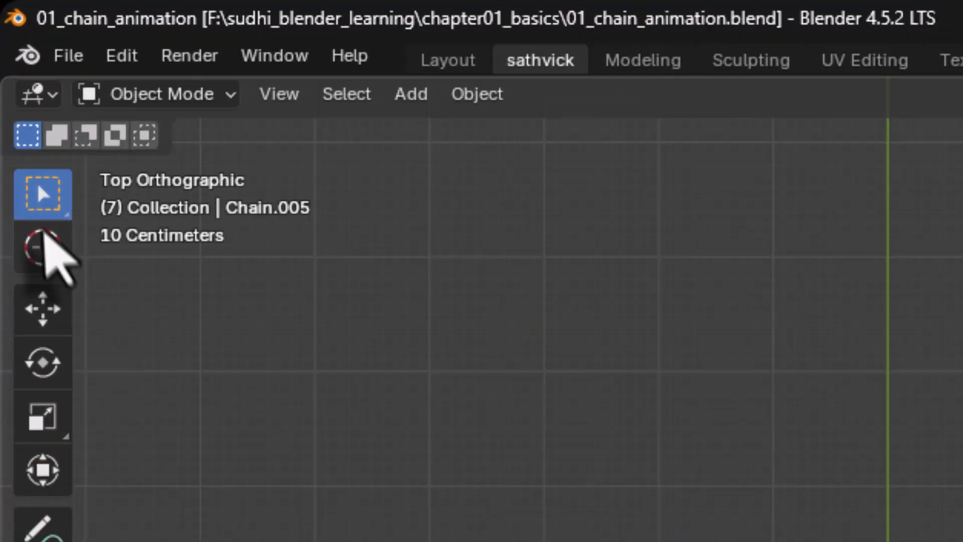
Step: Change the 3D Viewport area into a File Browser and browse the E: and F: drives
{"action": "left_click", "coordinate": [50, 96]}
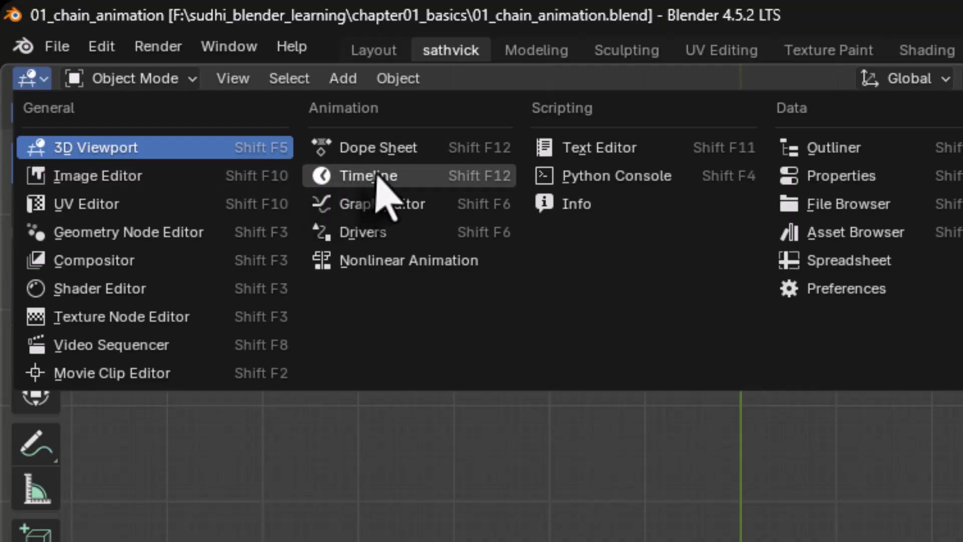
{"action": "left_click", "coordinate": [823, 205]}
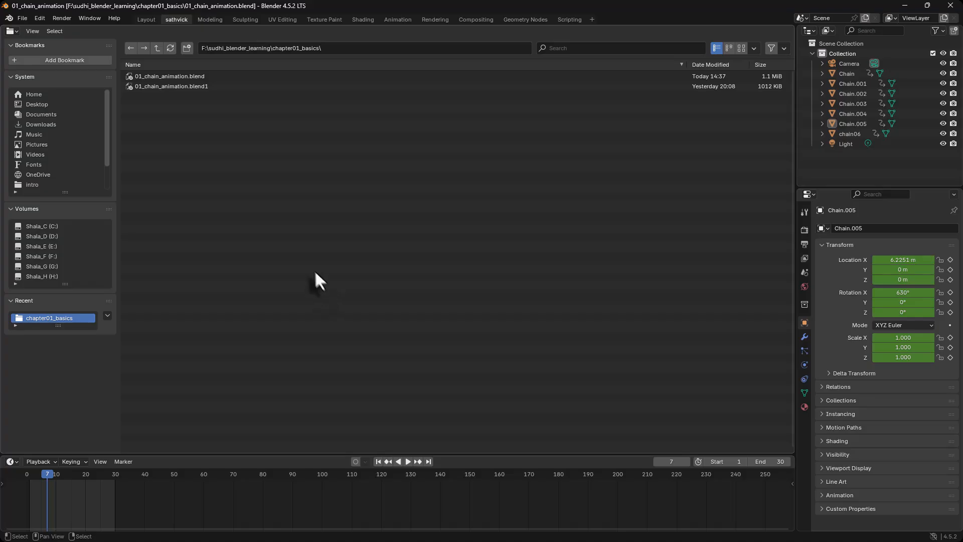
{"action": "left_click", "coordinate": [44, 246]}
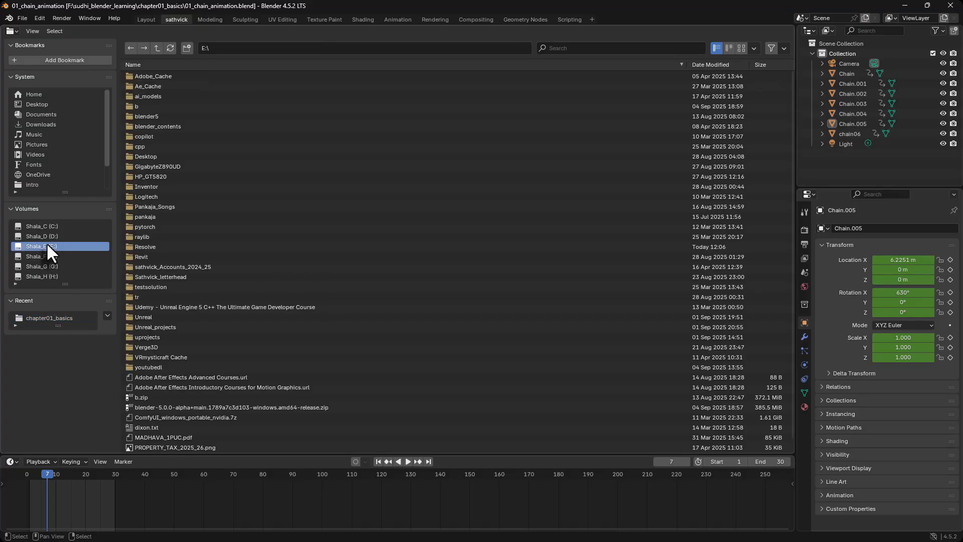
{"action": "left_click", "coordinate": [43, 257]}
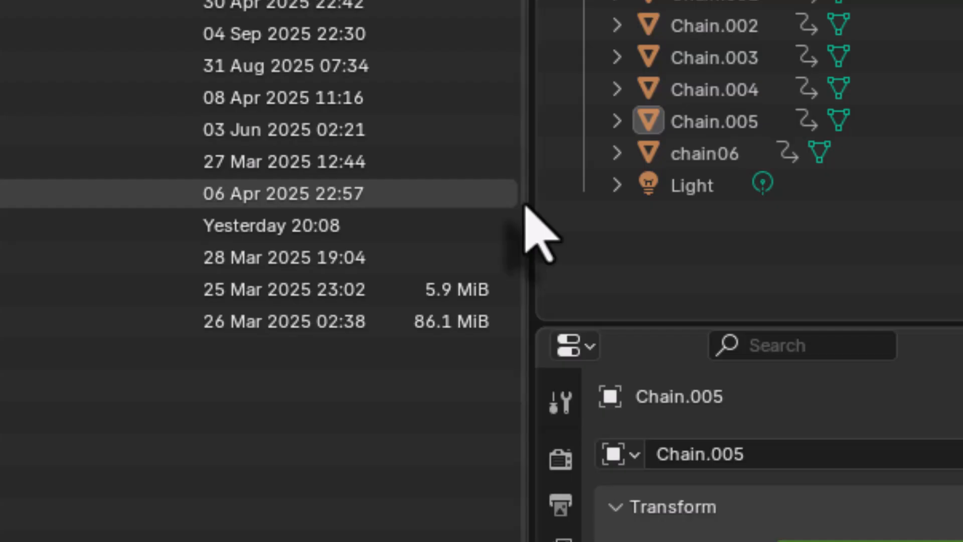
Step: Split the File Browser area vertically down the middle and change the new right half into a 3D Viewport
{"action": "right_click", "coordinate": [532, 205]}
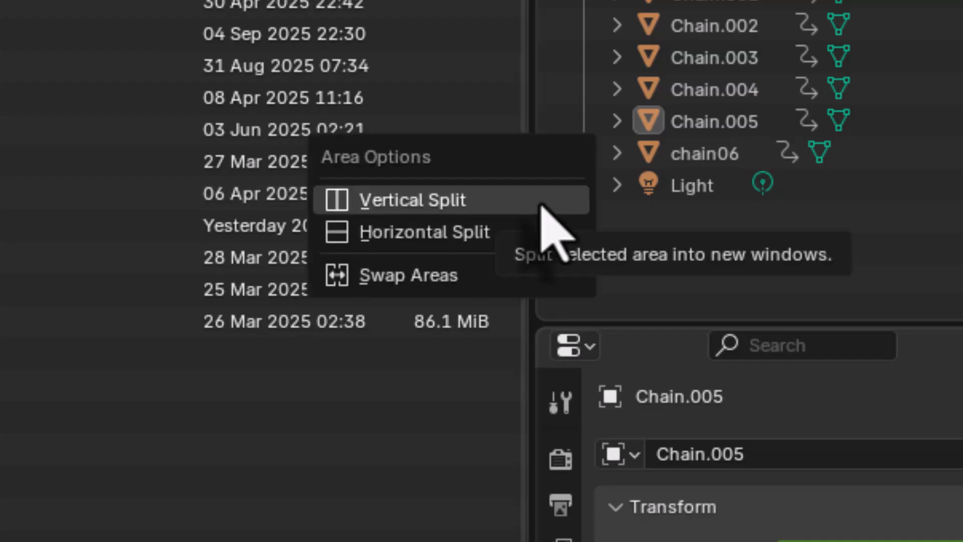
{"action": "left_click", "coordinate": [451, 206]}
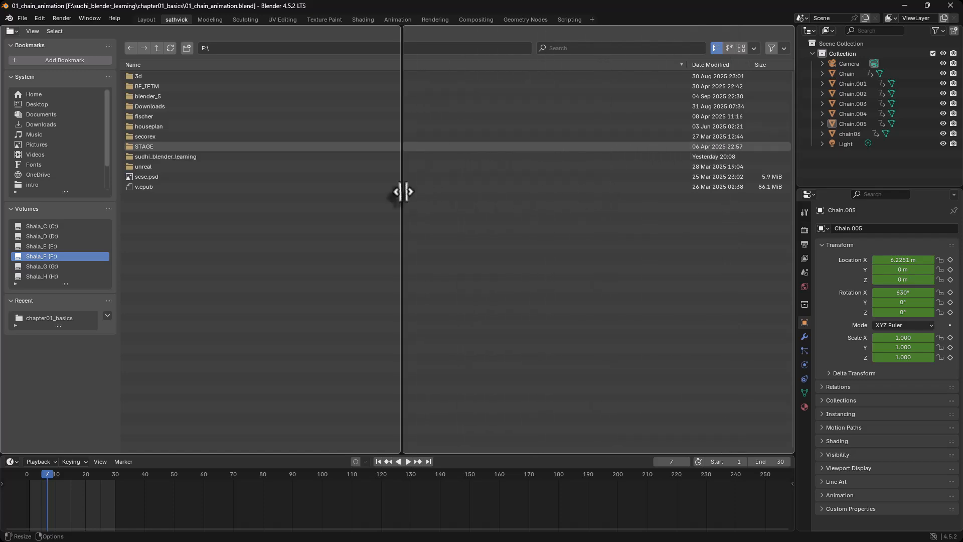
{"action": "left_click", "coordinate": [400, 191]}
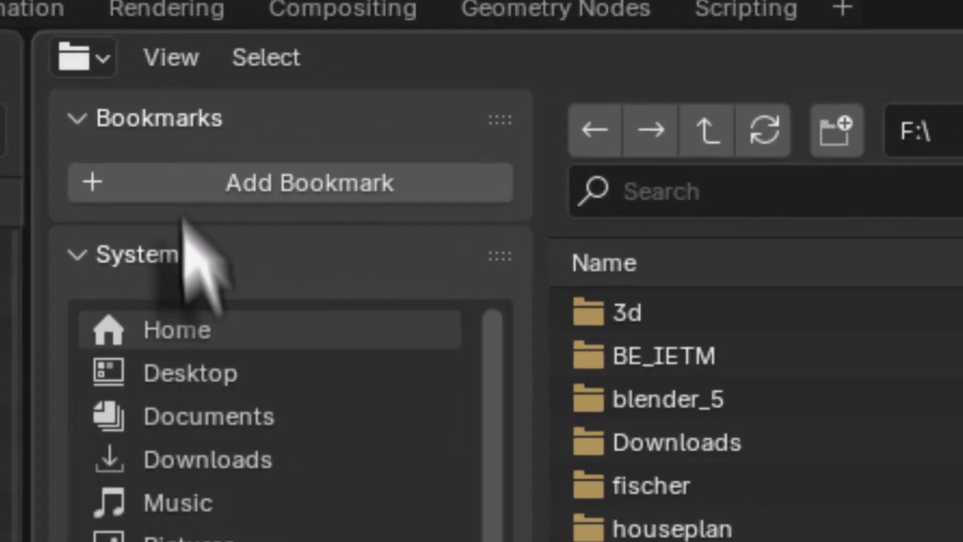
{"action": "left_click", "coordinate": [376, 39]}
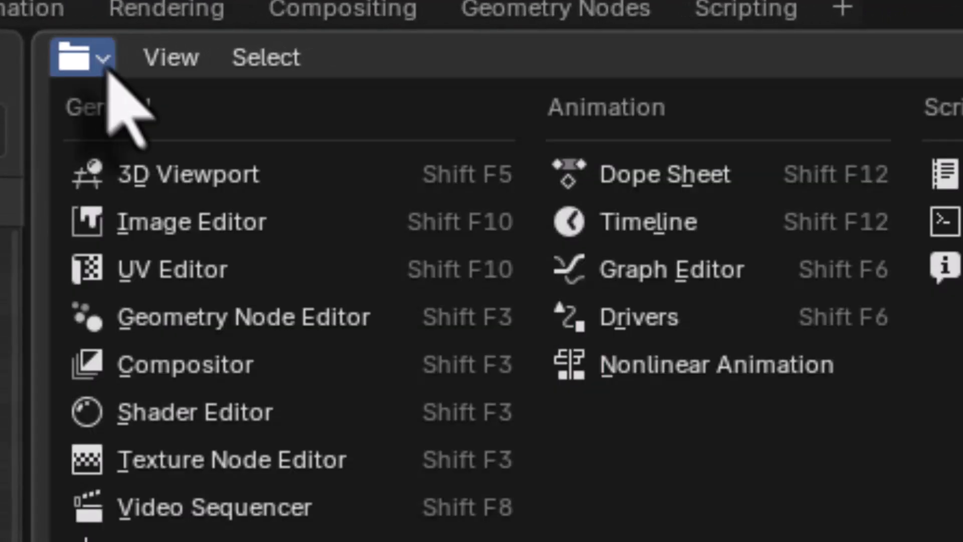
{"action": "left_click", "coordinate": [122, 178]}
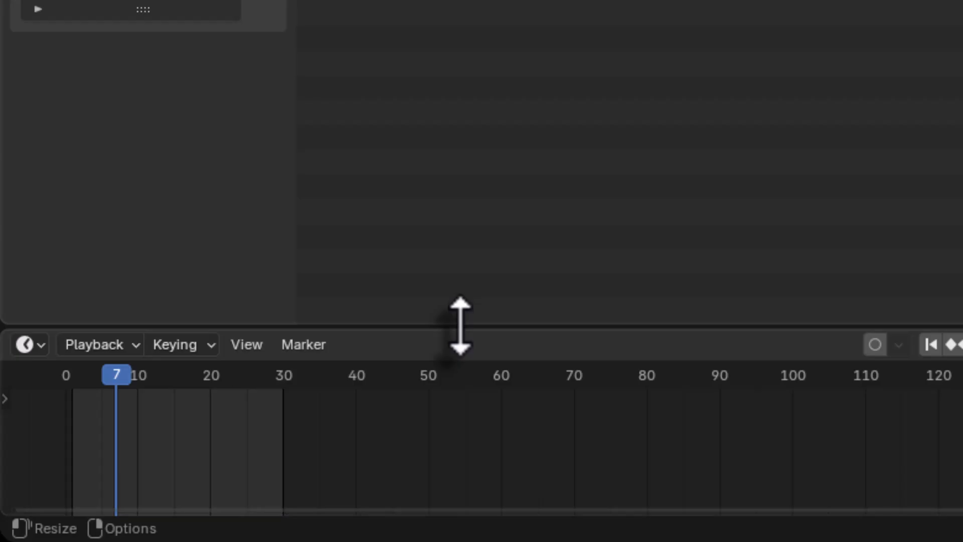
Step: Split the File Browser area horizontally at about half its height and change the lower part into a UV Editor
{"action": "right_click", "coordinate": [461, 327]}
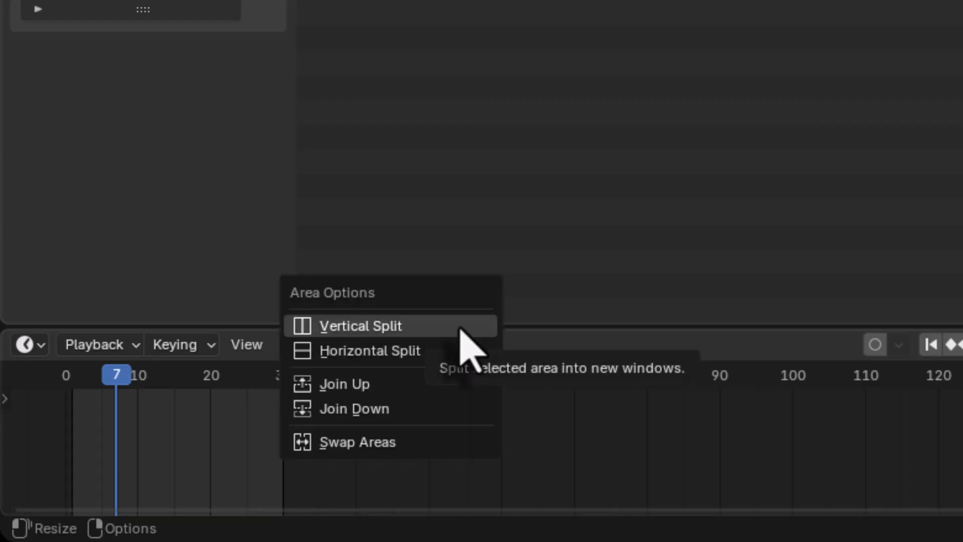
{"action": "left_click", "coordinate": [443, 359]}
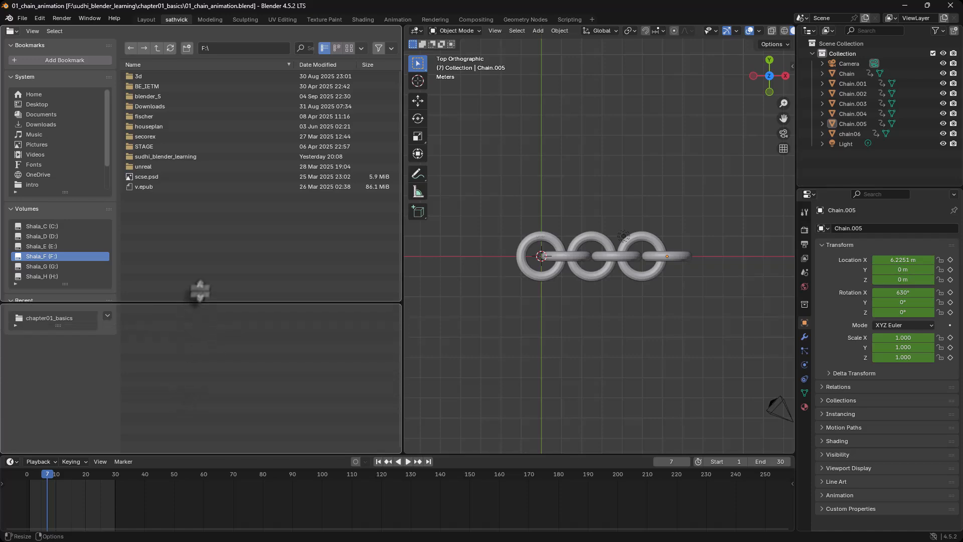
{"action": "left_click", "coordinate": [203, 252]}
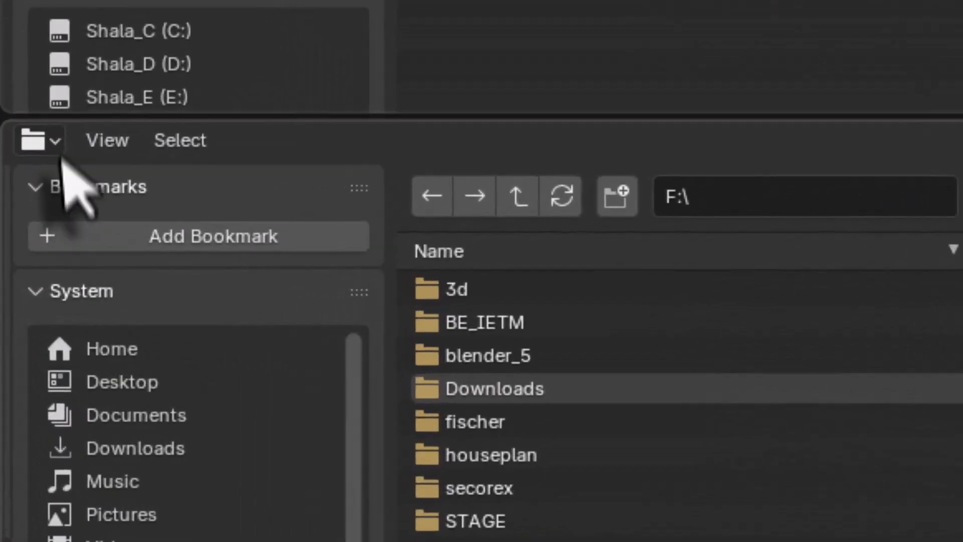
{"action": "left_click", "coordinate": [15, 259]}
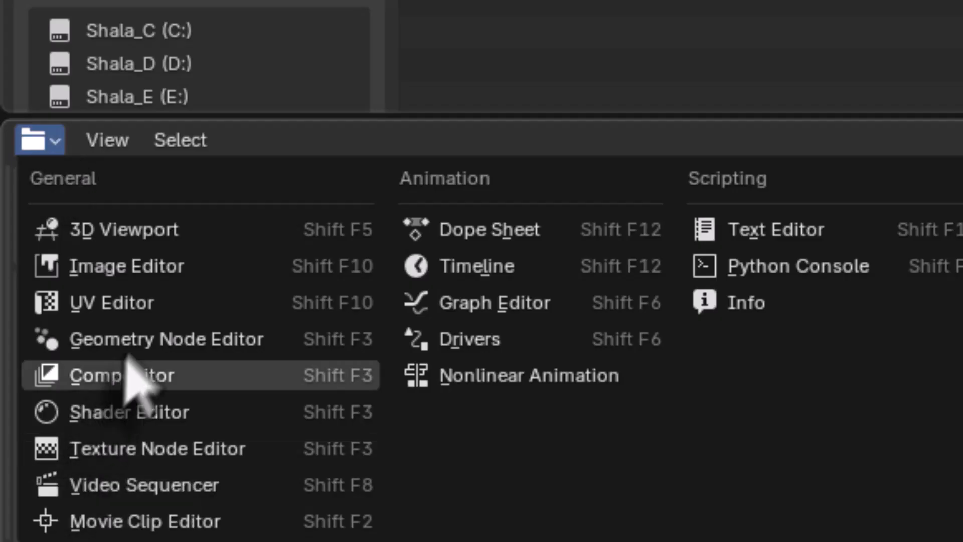
{"action": "left_click", "coordinate": [159, 305]}
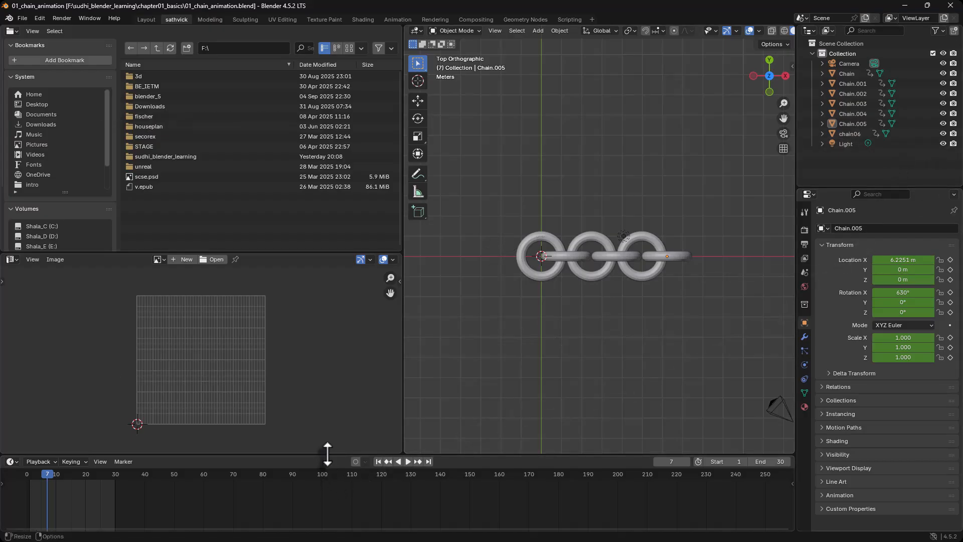
Step: Turn the Timeline into a taller Shader Editor area and save the file
{"action": "left_click_drag", "start_coordinate": [327, 454], "coordinate": [350, 392]}
{"action": "left_click", "coordinate": [14, 400]}
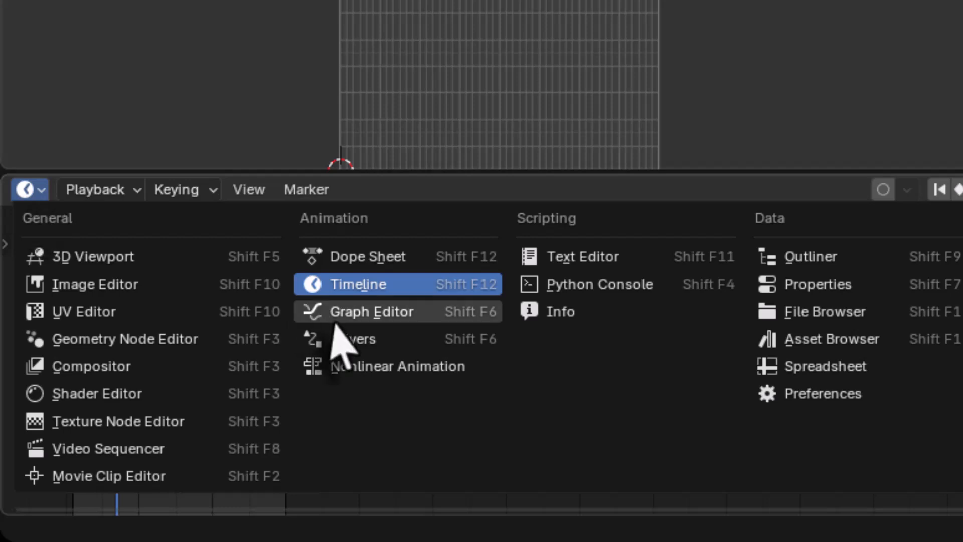
{"action": "left_click", "coordinate": [103, 393]}
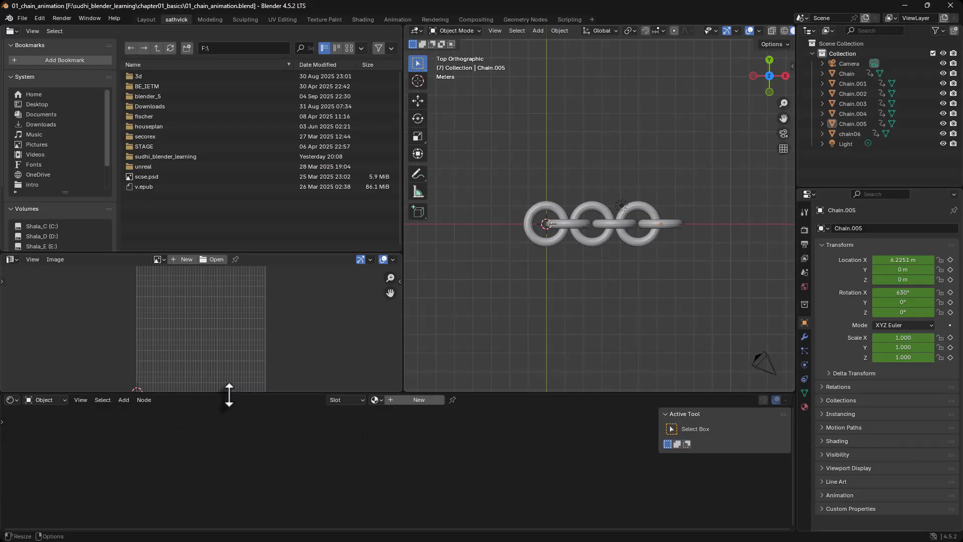
{"action": "left_click_drag", "start_coordinate": [229, 395], "coordinate": [233, 360]}
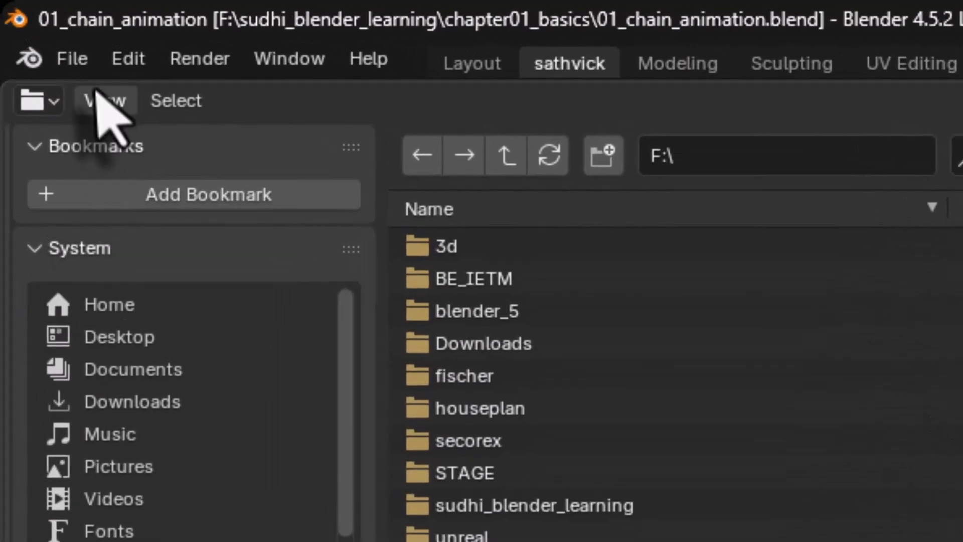
{"action": "left_click", "coordinate": [76, 60]}
{"action": "left_click", "coordinate": [90, 271]}
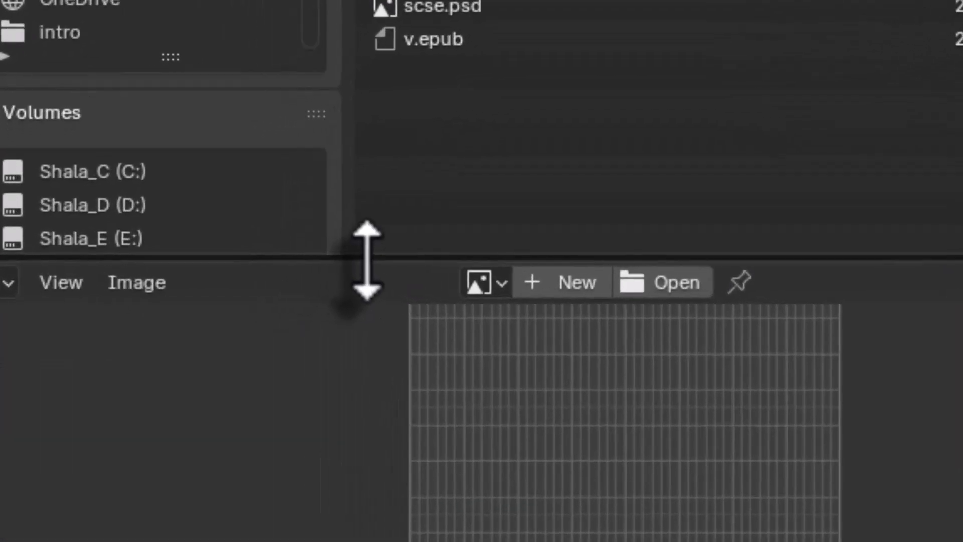
Step: Join the File Browser down over the UV Editor, and join the 3D Viewport left over the File Browser
{"action": "right_click", "coordinate": [367, 257]}
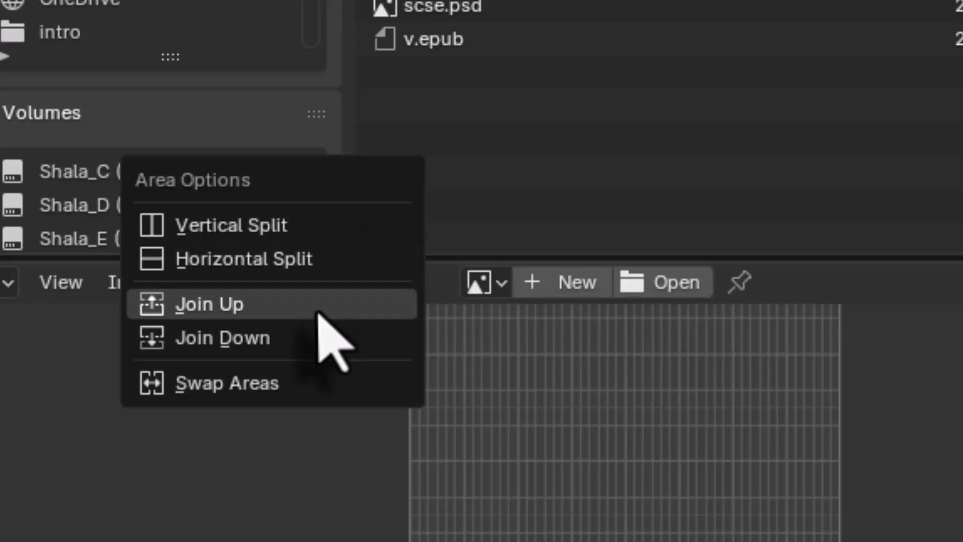
{"action": "left_click", "coordinate": [309, 337]}
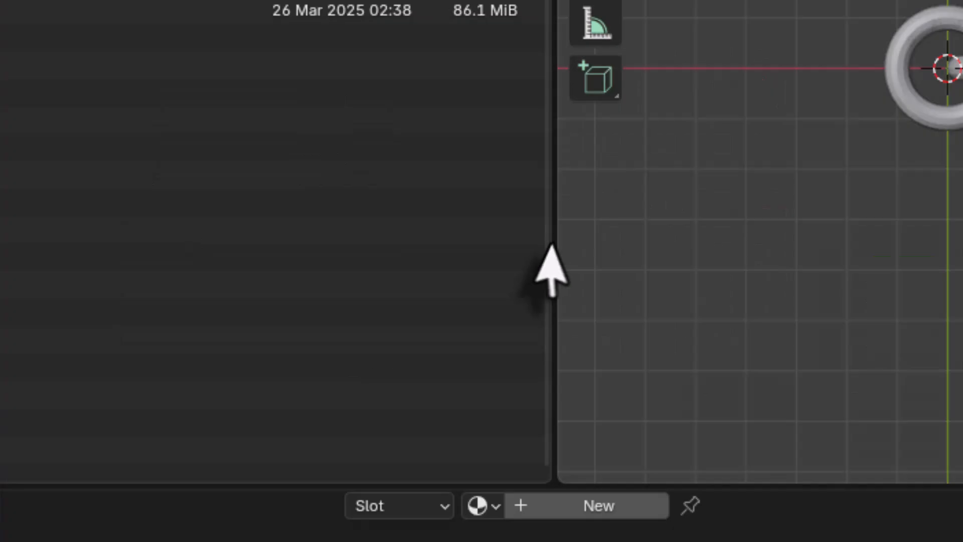
{"action": "right_click", "coordinate": [402, 270]}
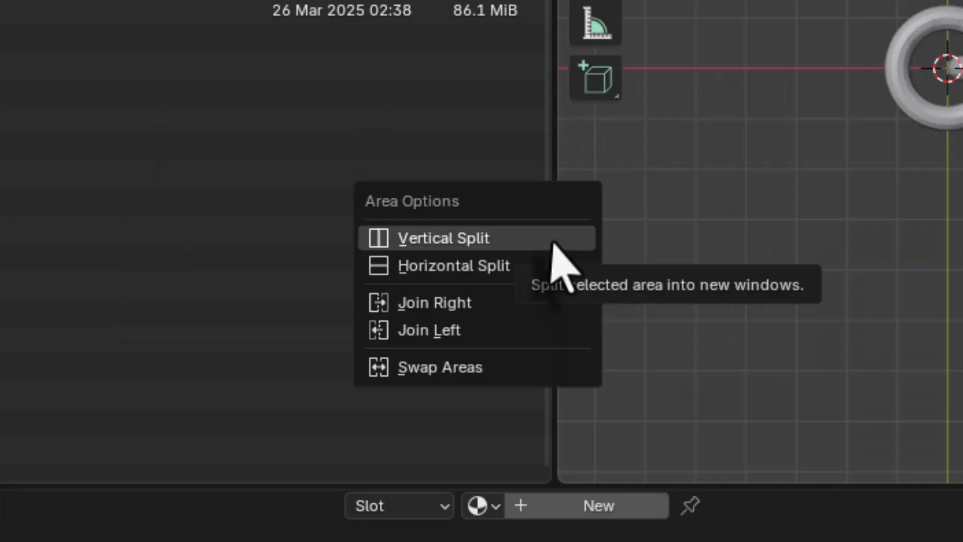
{"action": "left_click", "coordinate": [494, 330]}
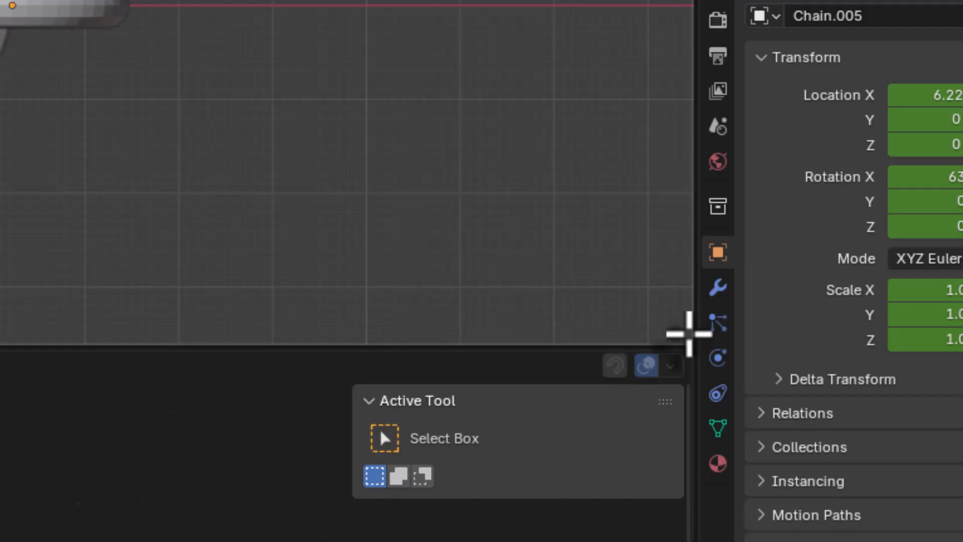
Step: Split the 3D Viewport horizontally from its lower corner and move the divider up to about the middle
{"action": "left_click_drag", "start_coordinate": [689, 334], "coordinate": [661, 265]}
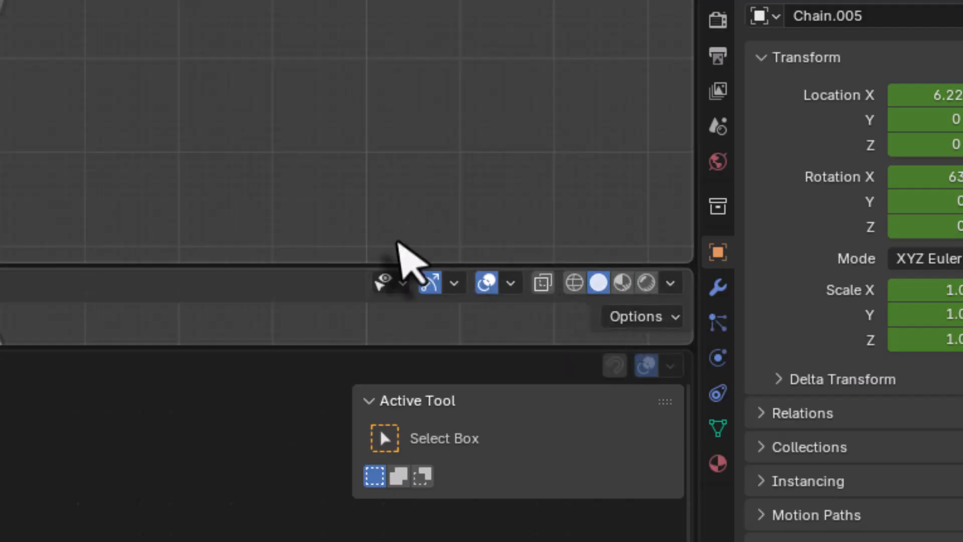
{"action": "left_click_drag", "start_coordinate": [368, 268], "coordinate": [321, 172]}
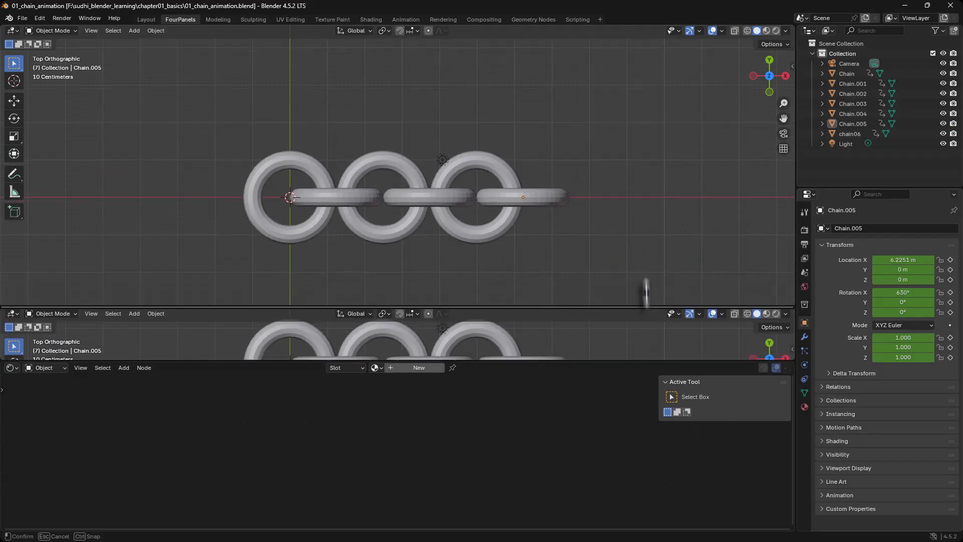
{"action": "left_click_drag", "start_coordinate": [647, 291], "coordinate": [640, 216]}
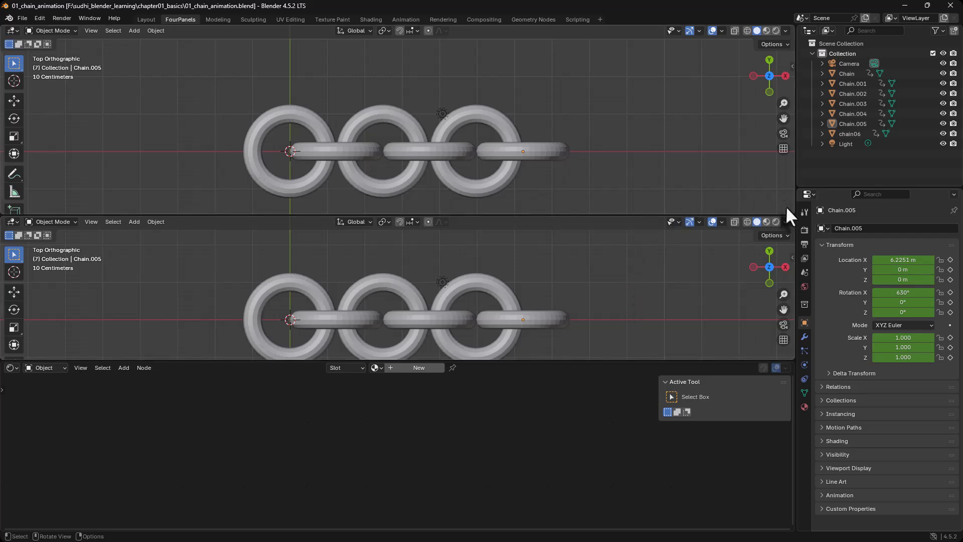
Step: Merge the two stacked 3D Viewports into one and extend it over the Shader Editor area
{"action": "left_click_drag", "start_coordinate": [791, 209], "coordinate": [787, 231]}
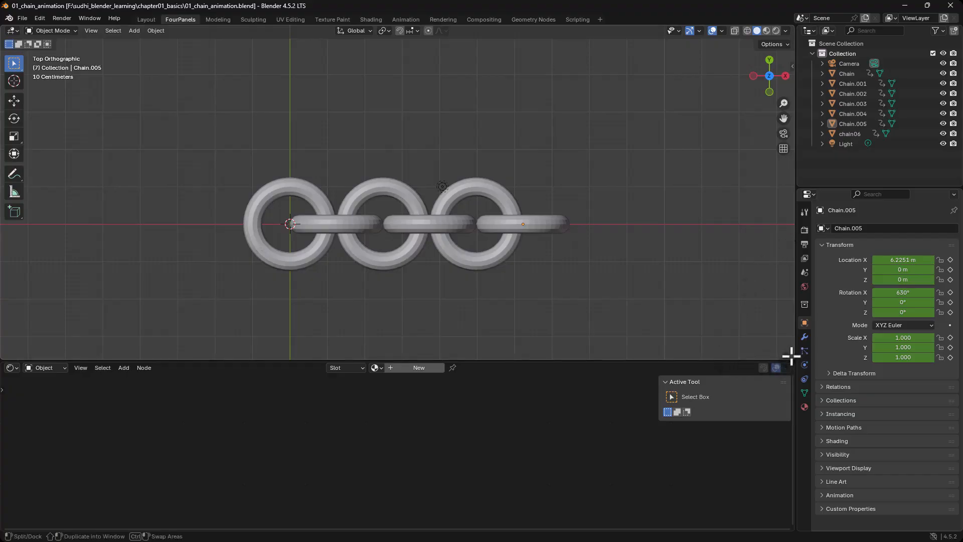
{"action": "left_click_drag", "start_coordinate": [791, 355], "coordinate": [787, 378]}
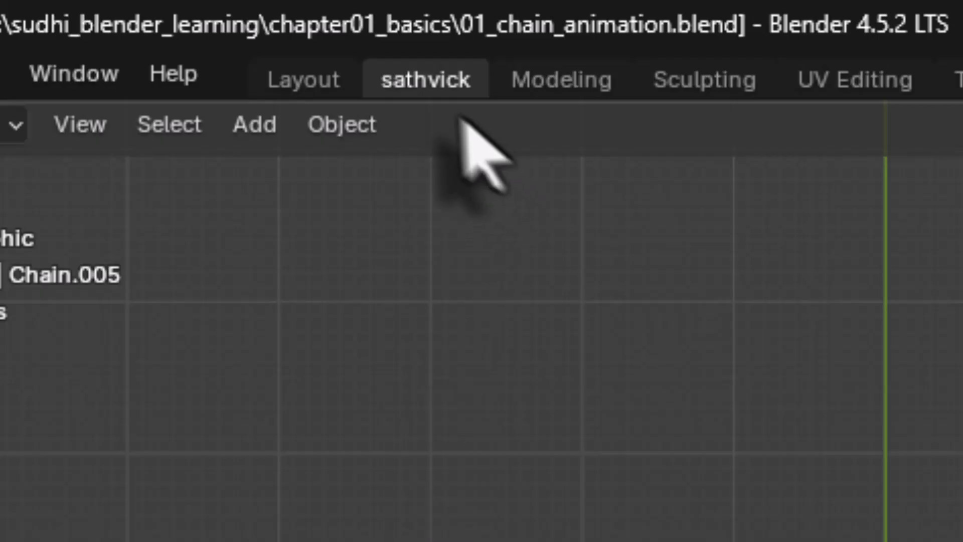
Step: Rename the custom workspace as FourPanels
{"action": "double_click", "coordinate": [423, 86]}
{"action": "type", "text": "Four"}
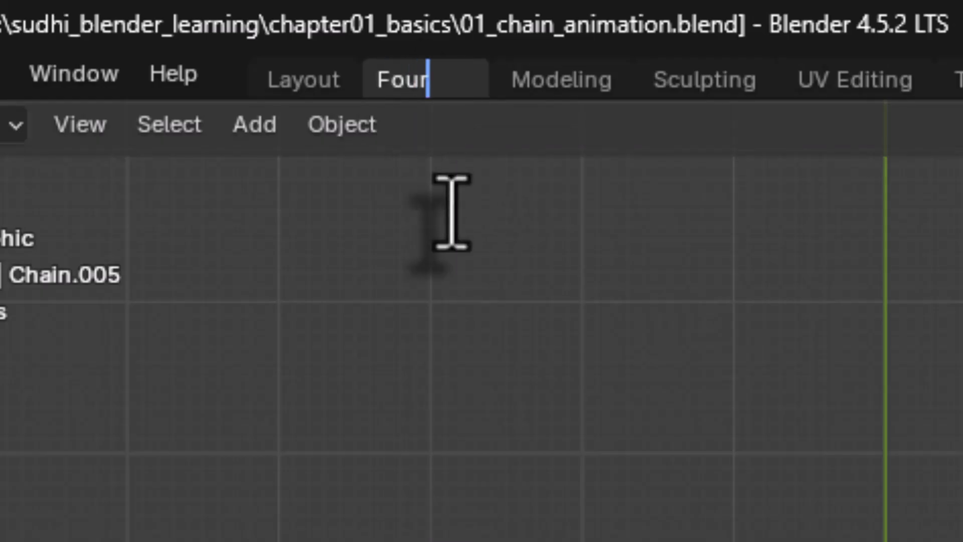
{"action": "type", "text": "Panels"}
{"action": "key", "text": "Return"}
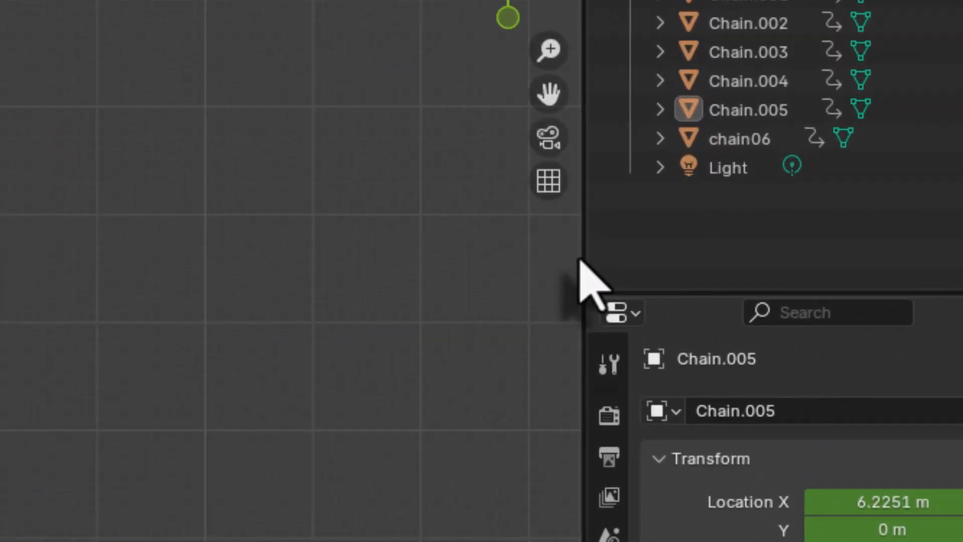
Step: Split the 3D Viewport vertically in half, and split each half horizontally to make a two-by-two grid of viewports
{"action": "right_click", "coordinate": [580, 260]}
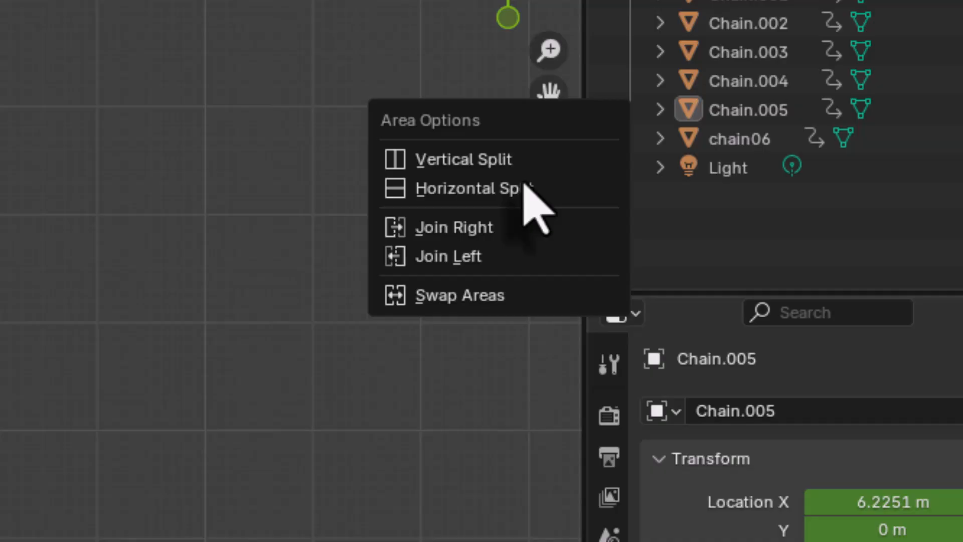
{"action": "left_click", "coordinate": [527, 160]}
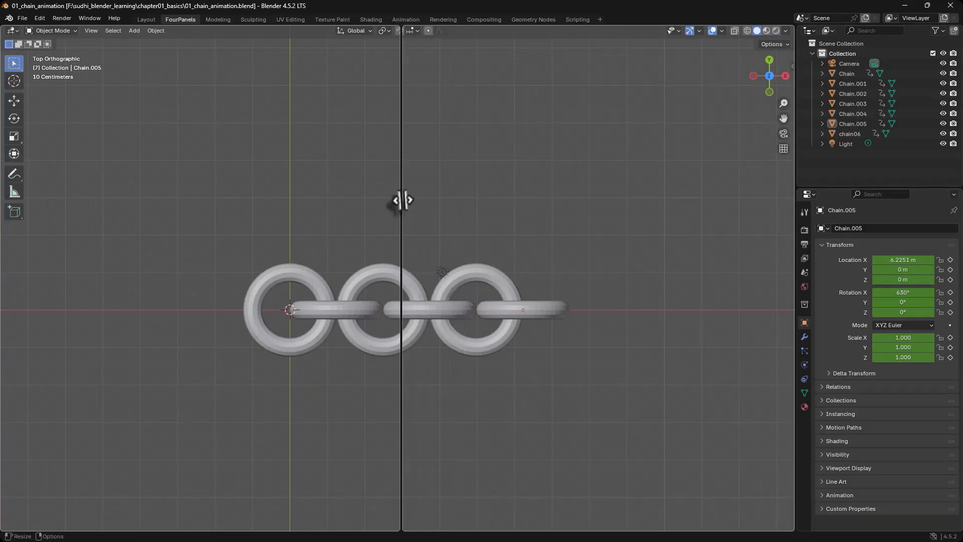
{"action": "left_click", "coordinate": [401, 201]}
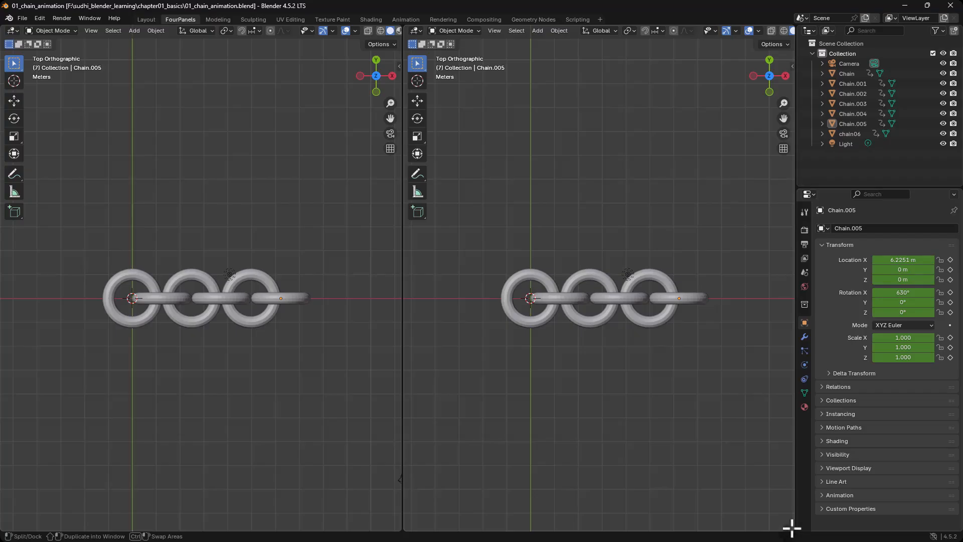
{"action": "left_click_drag", "start_coordinate": [789, 522], "coordinate": [774, 276]}
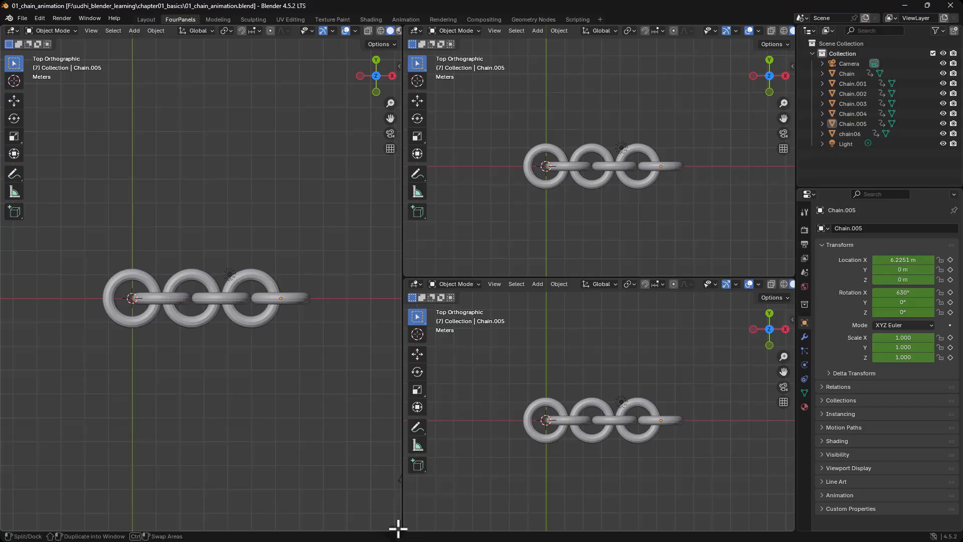
{"action": "left_click_drag", "start_coordinate": [398, 528], "coordinate": [401, 277]}
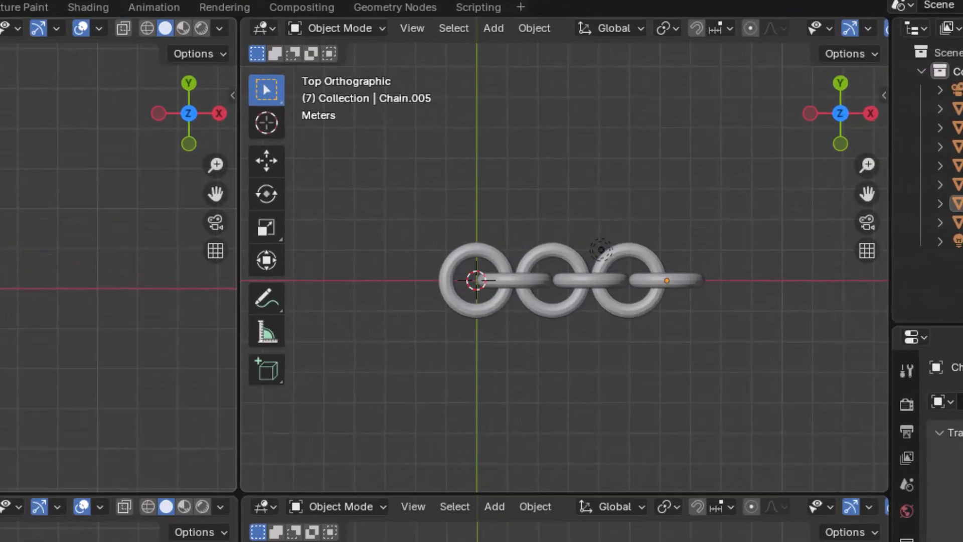
Step: Set the upper-left viewport to top view, the upper-right to front, the lower-left to right and the lower-right to camera view
{"action": "key", "text": "KP_1"}
{"action": "left_click", "coordinate": [465, 31]}
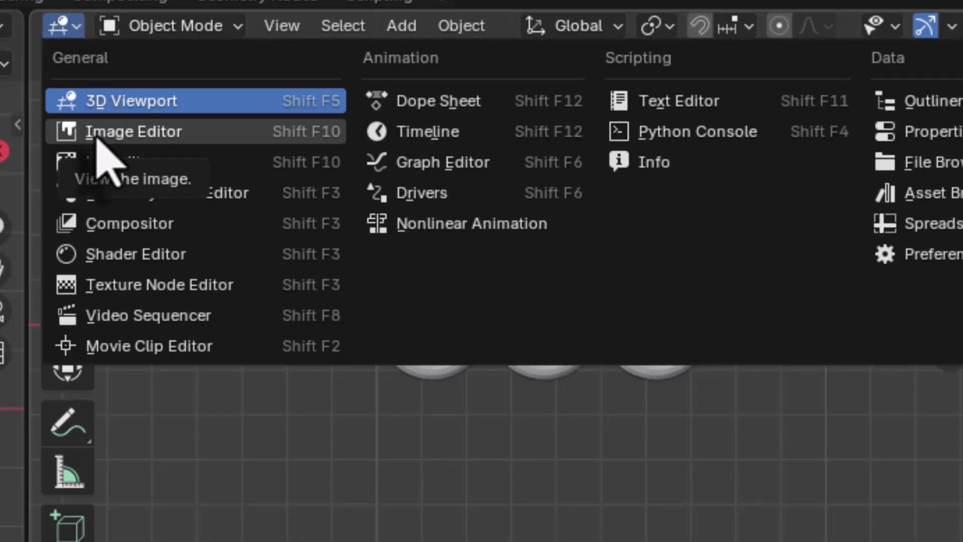
{"action": "left_click", "coordinate": [78, 35]}
{"action": "key", "text": "KP_7"}
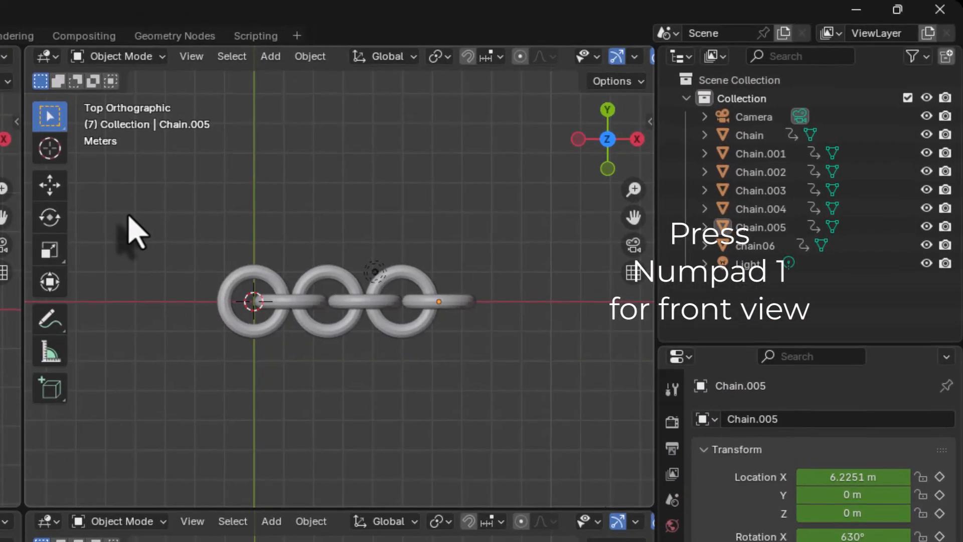
{"action": "key", "text": "KP_1"}
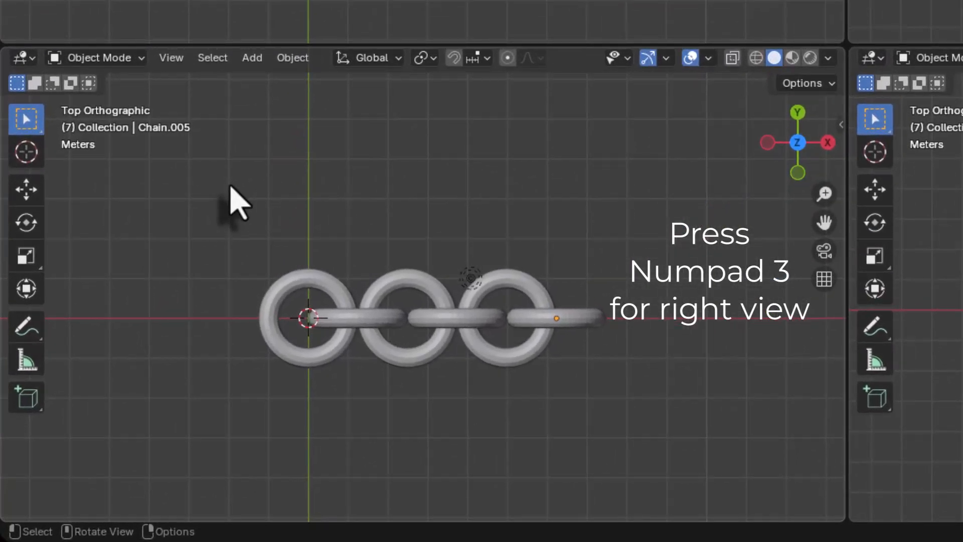
{"action": "key", "text": "KP_3"}
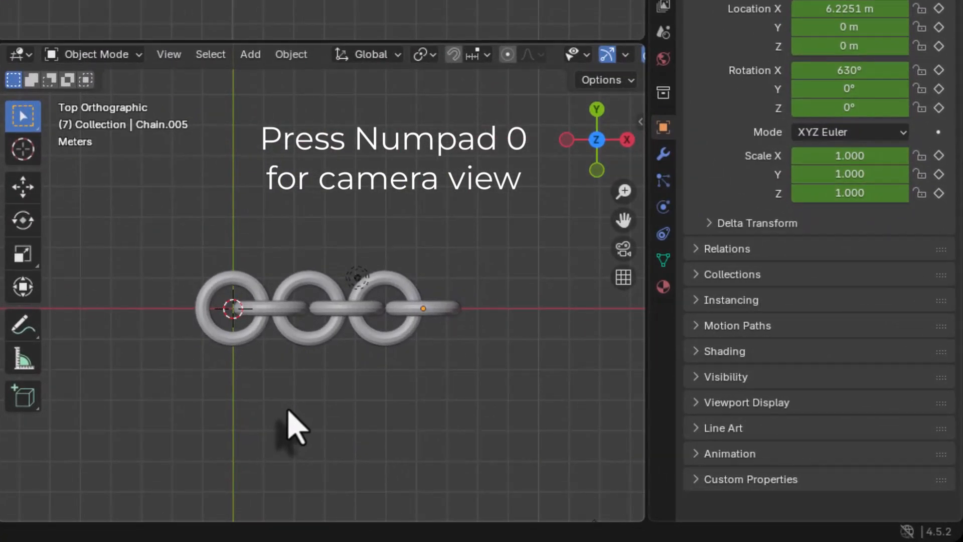
{"action": "key", "text": "KP_0"}
{"action": "scroll", "coordinate": [288, 410], "scroll_direction": "up", "scroll_amount": 3}
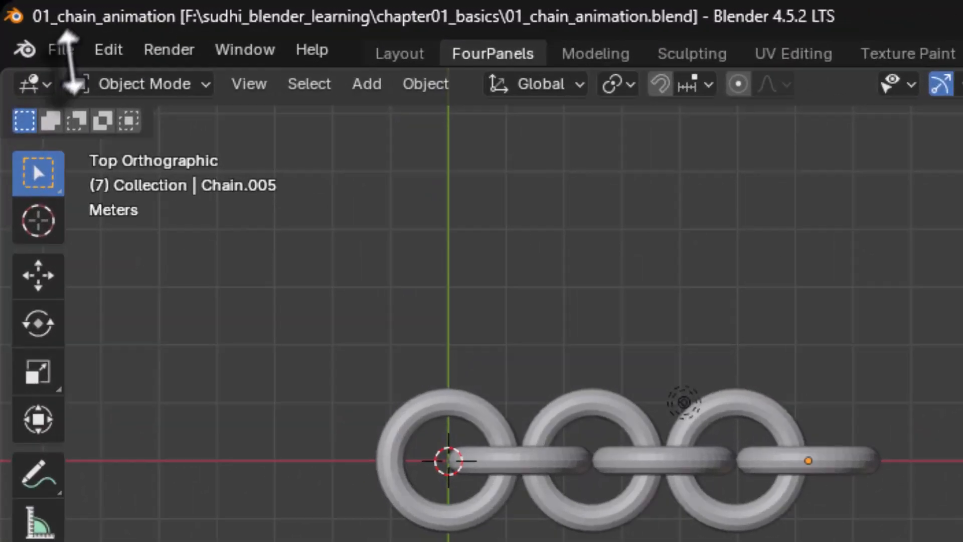
Step: Save the Blender file with the four-viewport workspace
{"action": "left_click", "coordinate": [22, 18]}
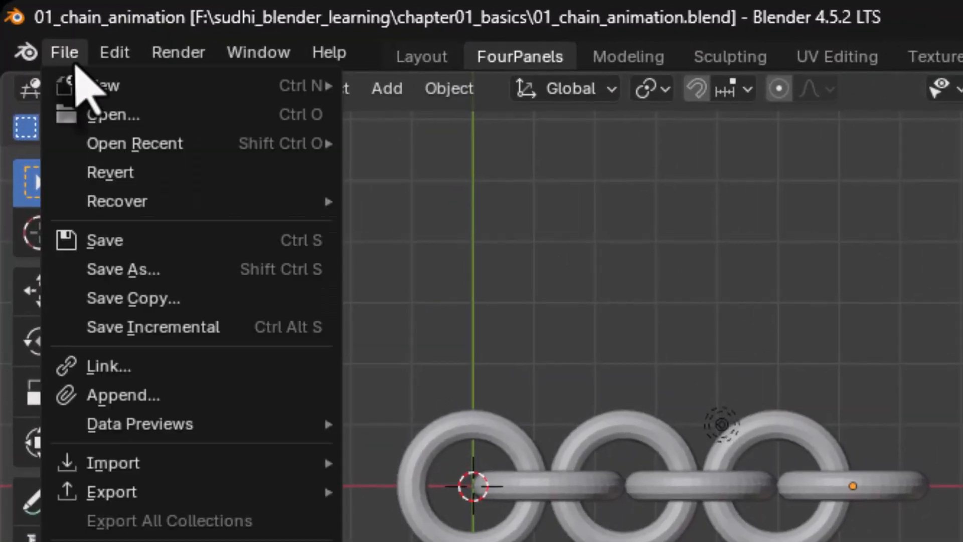
{"action": "left_click", "coordinate": [100, 240]}
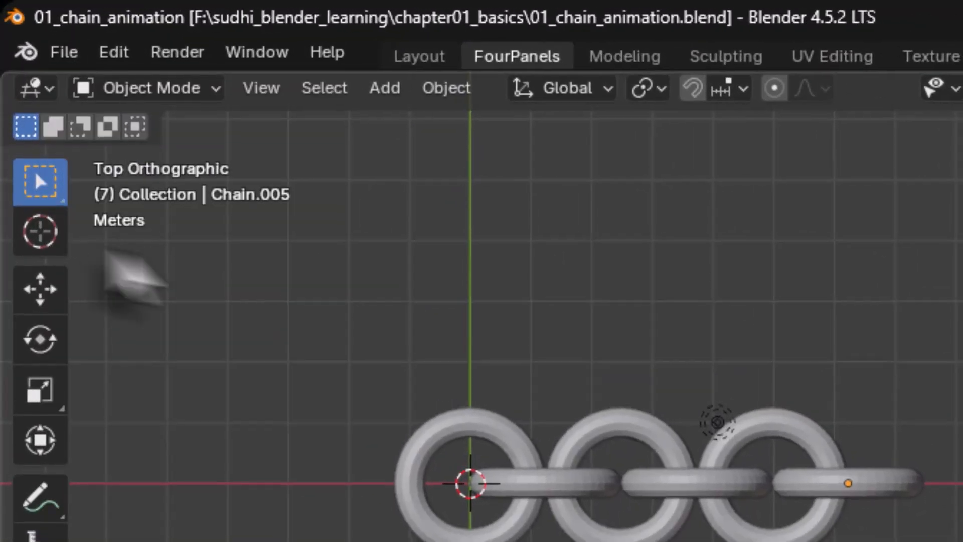